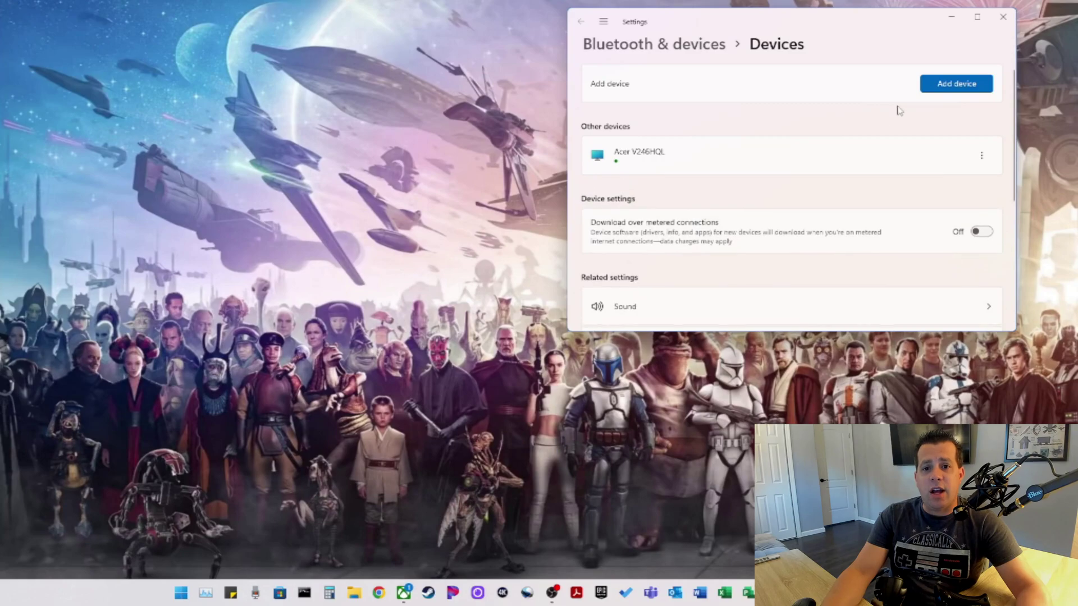
# - Maximize Settings on the Devices page so the T.Flight Hotas One appears with every other device
pyautogui.click(975, 24)
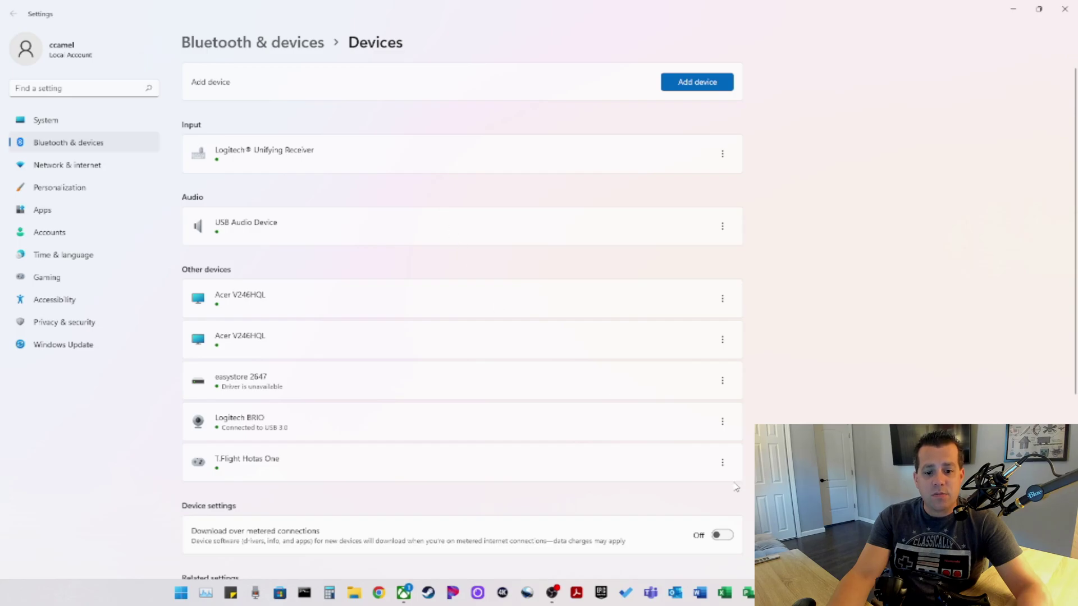
# - Open the Xbox app full screen, confirm Cloud Gaming shows the controller not connected, then minimize it
pyautogui.click(404, 592)
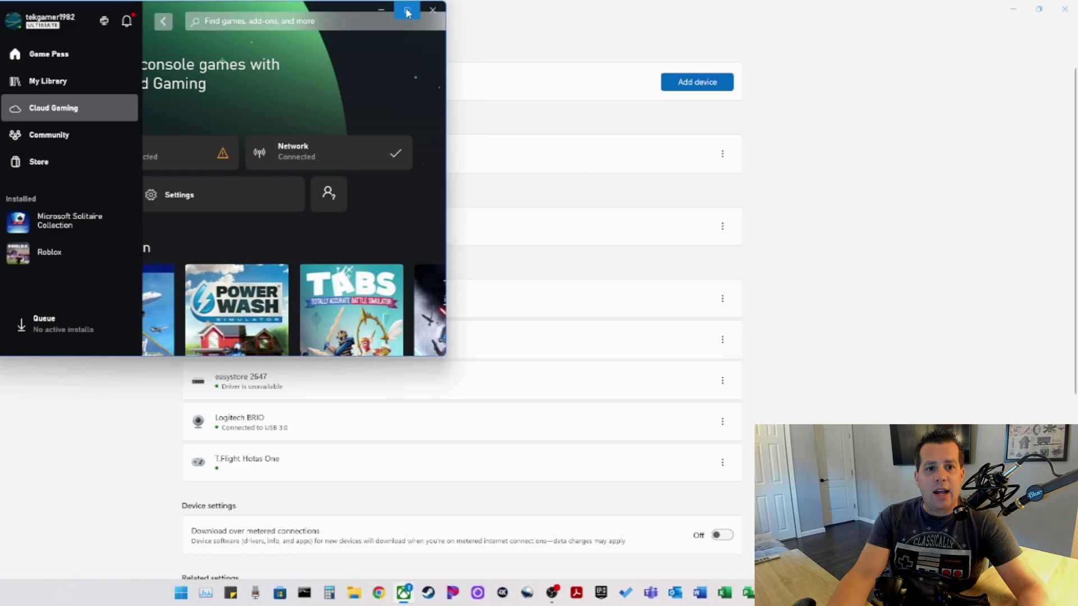
pyautogui.click(407, 10)
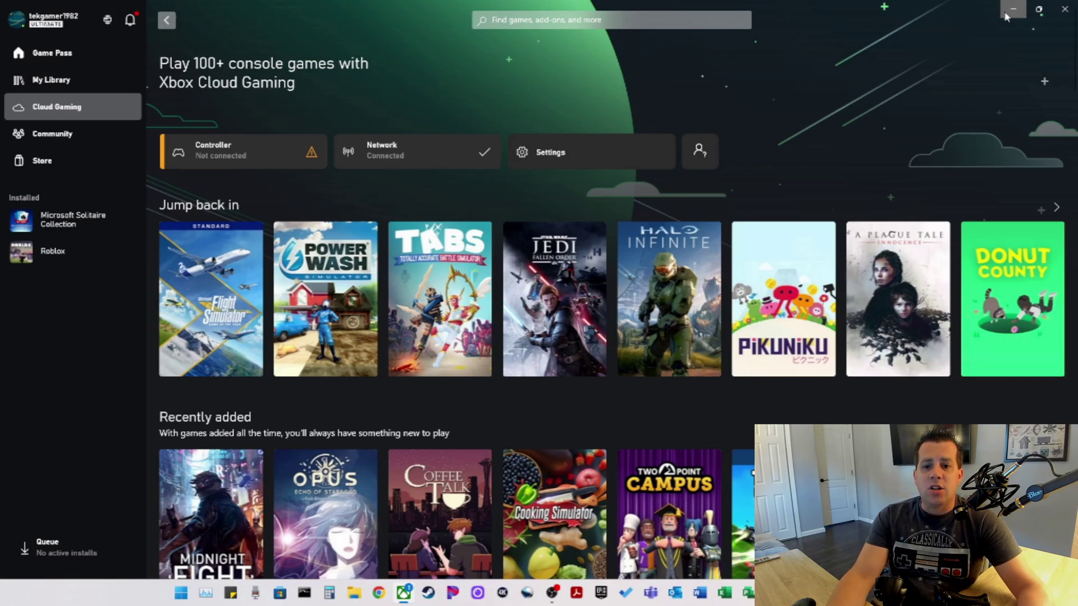
pyautogui.click(1013, 9)
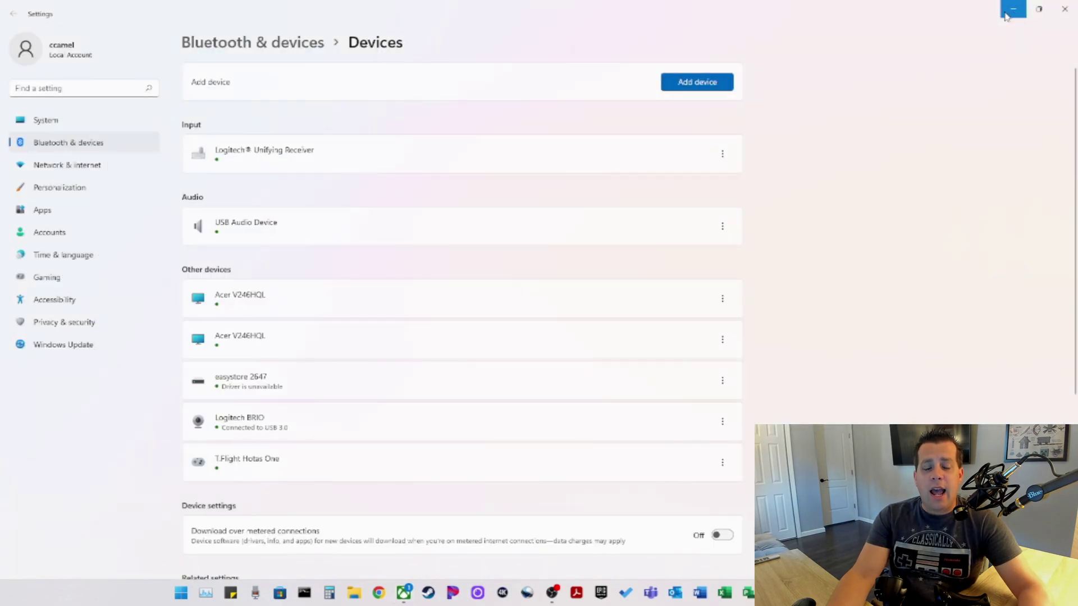
# - Minimize Settings, open Chrome and search Google for 'world of joysticks'
pyautogui.click(1039, 9)
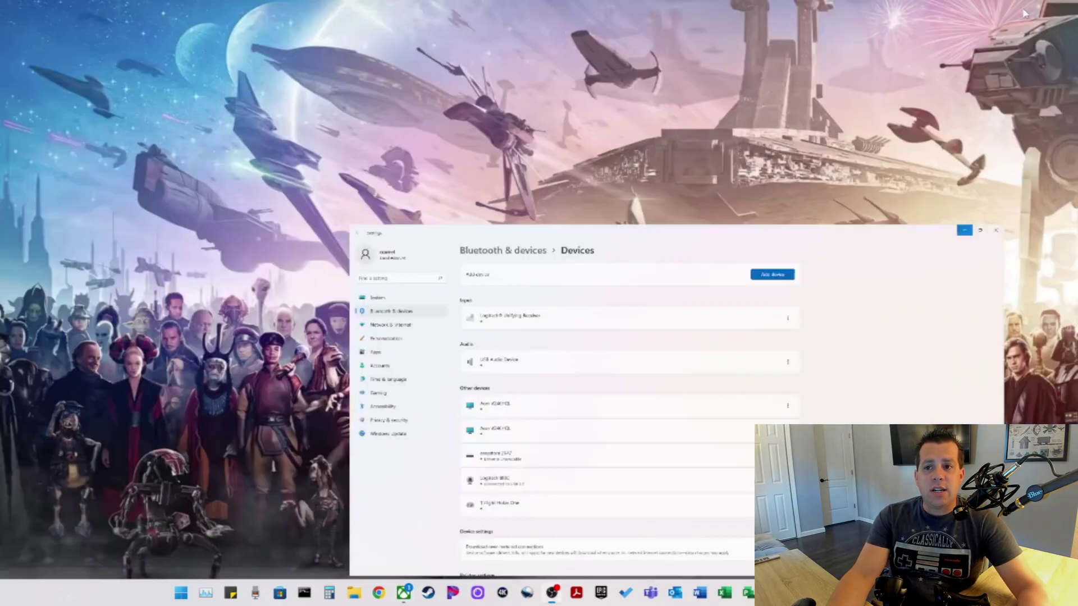
pyautogui.click(379, 592)
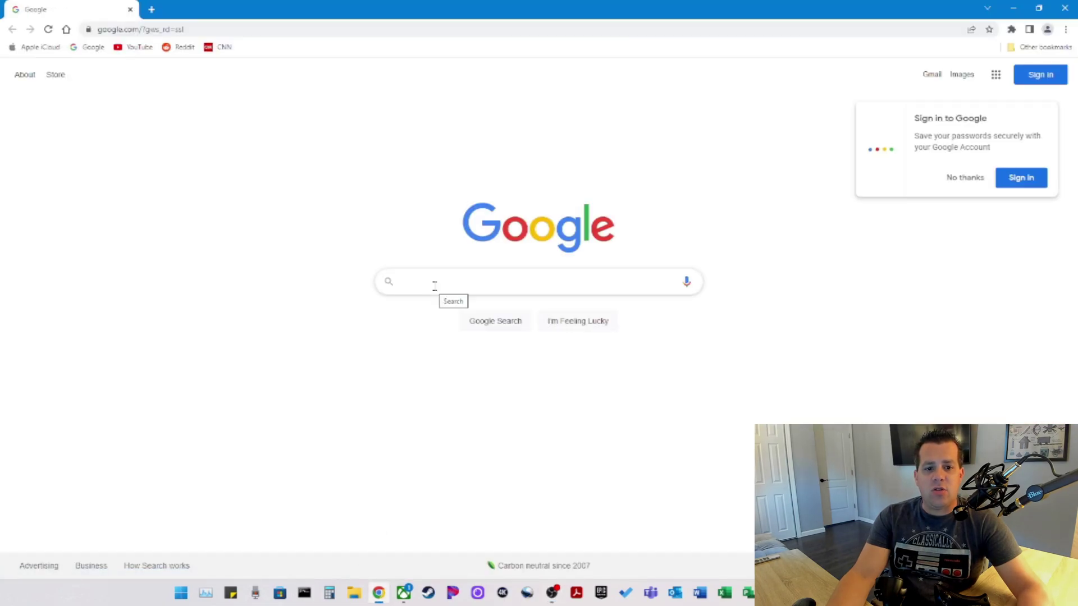
pyautogui.click(434, 286)
pyautogui.write('w')
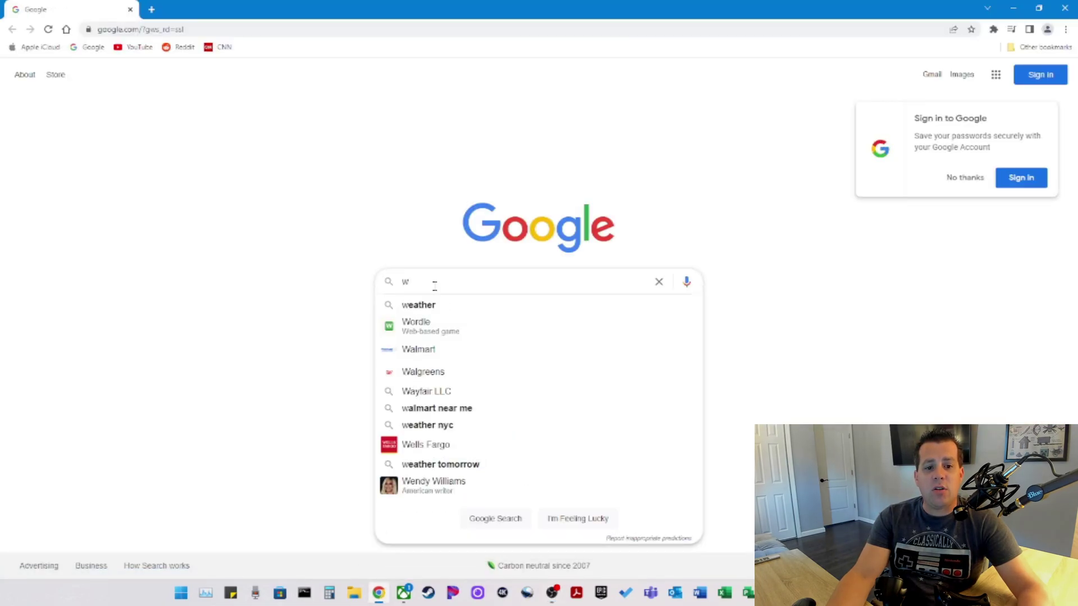
pyautogui.write('orld of')
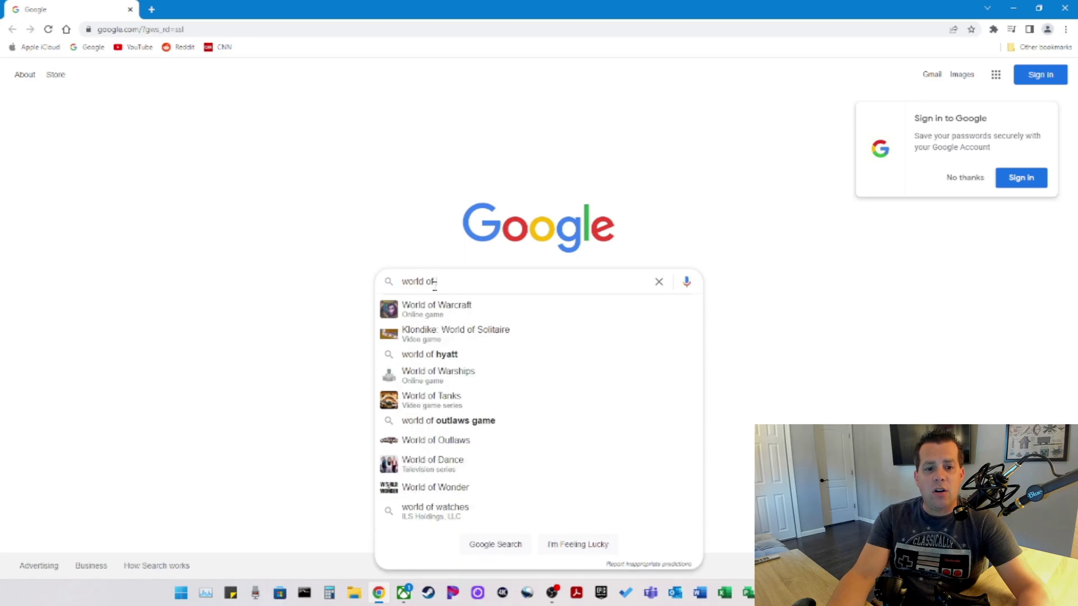
pyautogui.write(' joysticks')
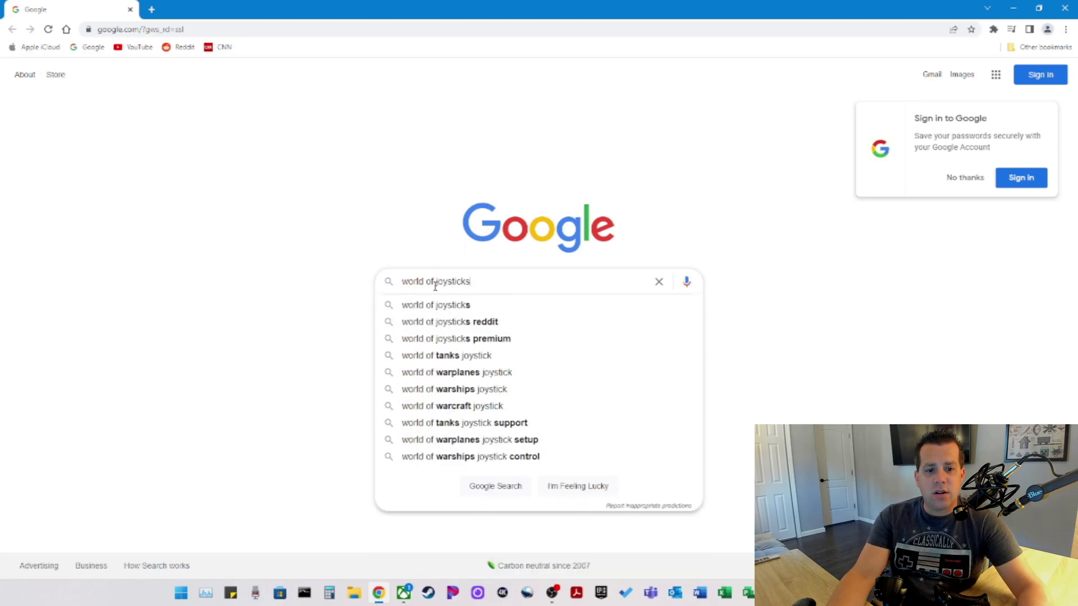
pyautogui.press('Return')
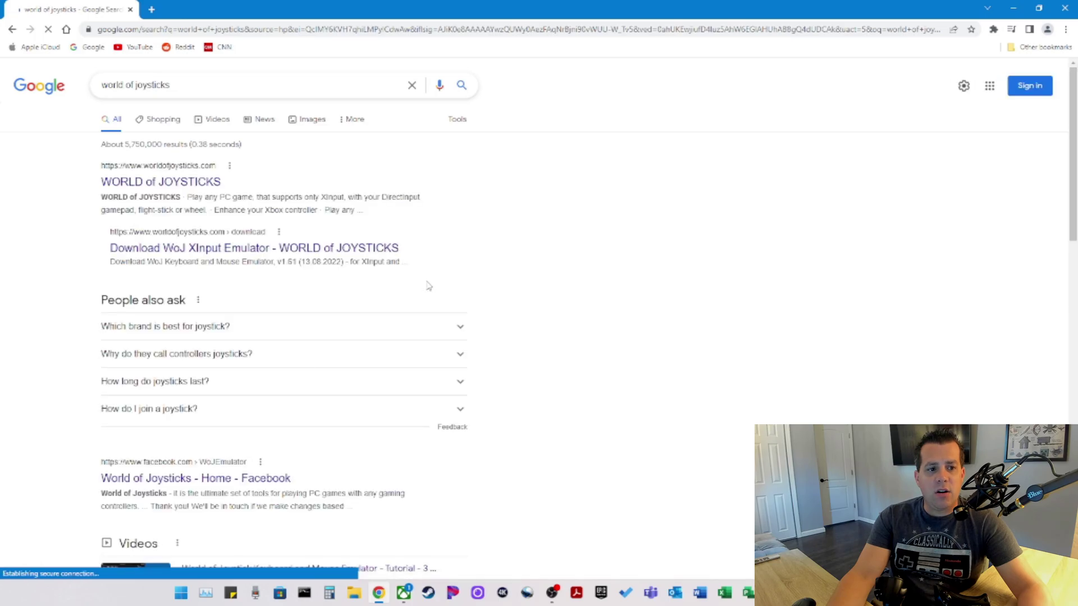
# - Open the WORLD of JOYSTICKS site and download the WoJ XInput Emulator zip from its download page
pyautogui.click(192, 185)
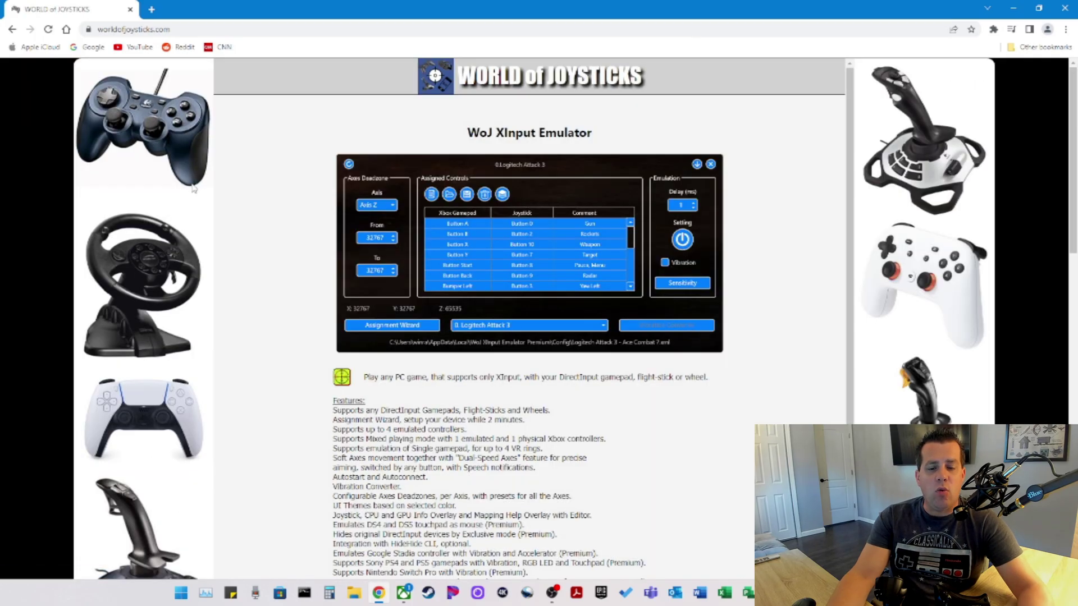
pyautogui.scroll(-5, 276, 294)
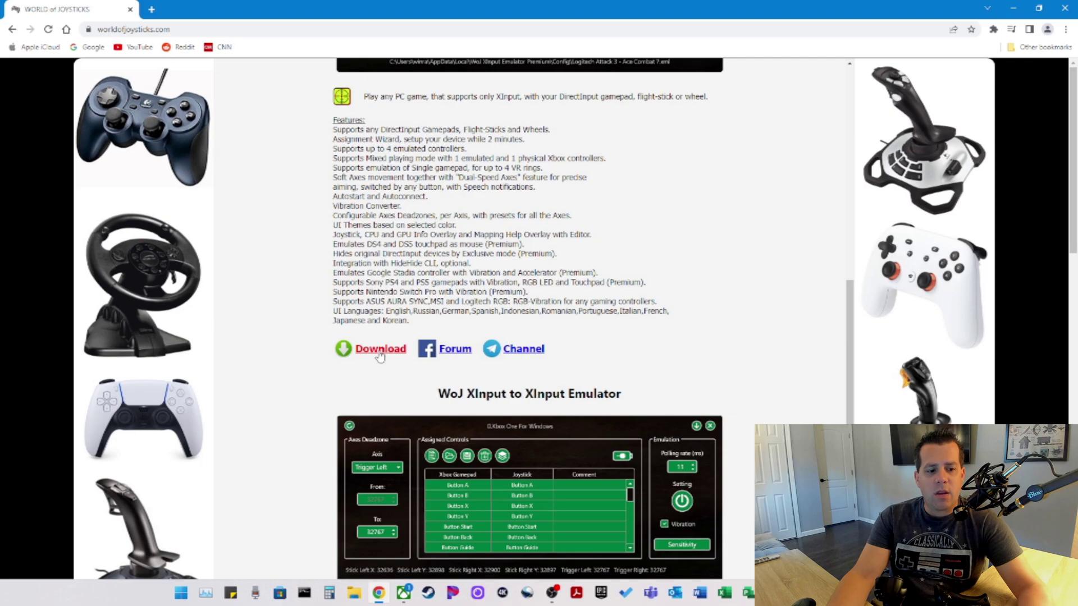
pyautogui.click(379, 353)
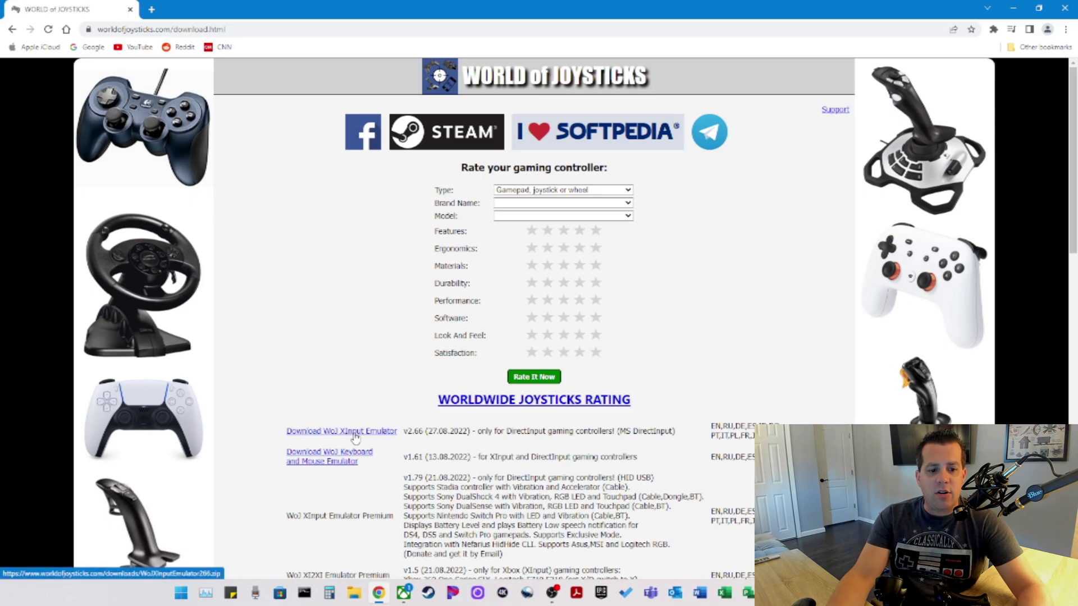
pyautogui.click(355, 432)
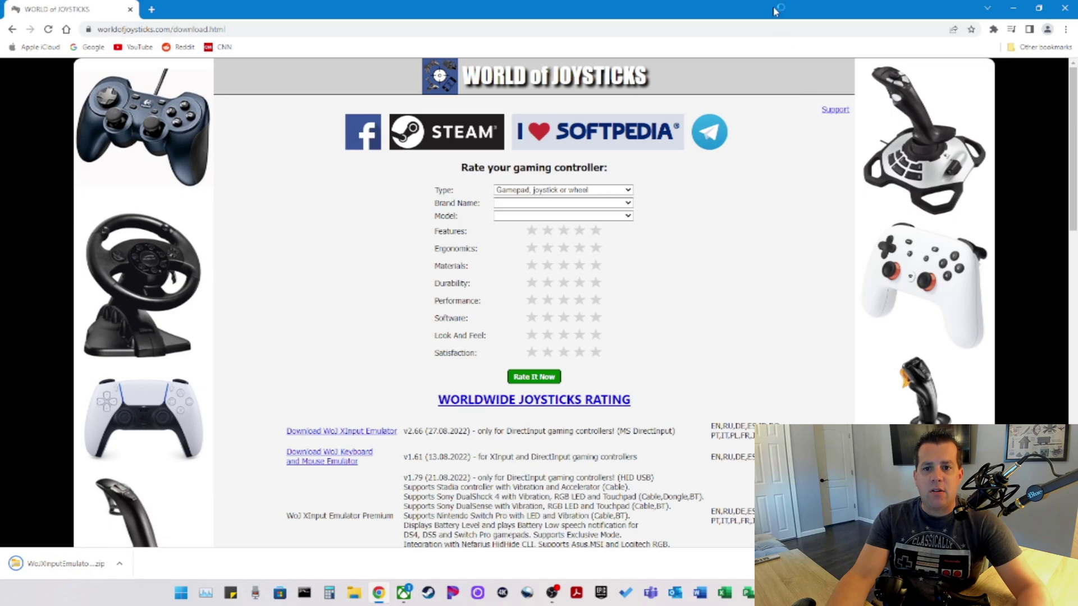
# - Create a new desktop folder named 'World Of Joysticks Installers'
pyautogui.moveTo(774, 11); pyautogui.dragTo(770, 39)
pyautogui.click(228, 233)
pyautogui.rightClick(227, 232)
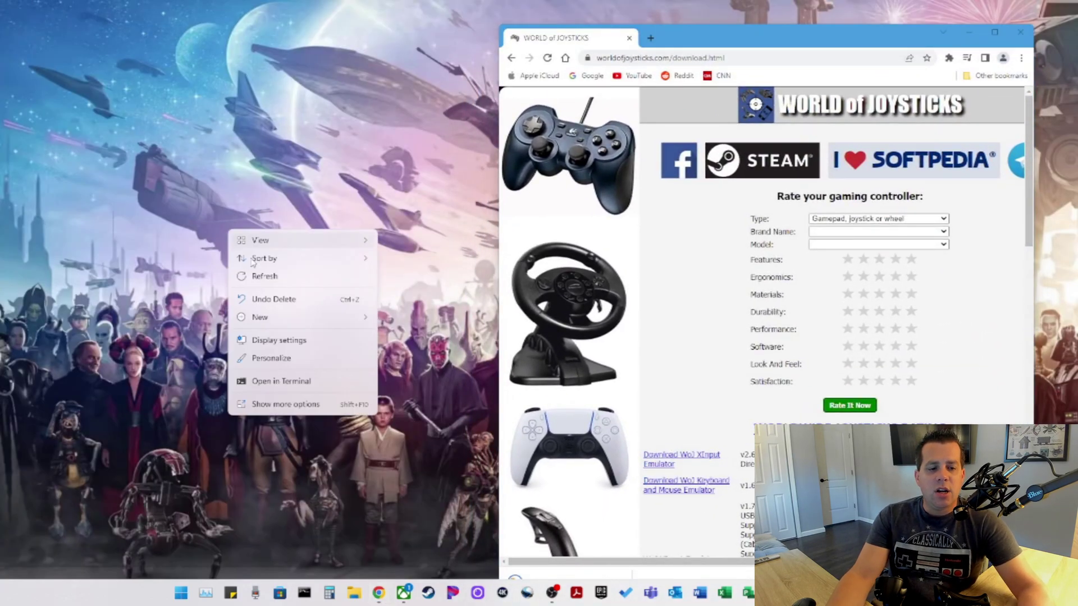
pyautogui.moveTo(294, 326)
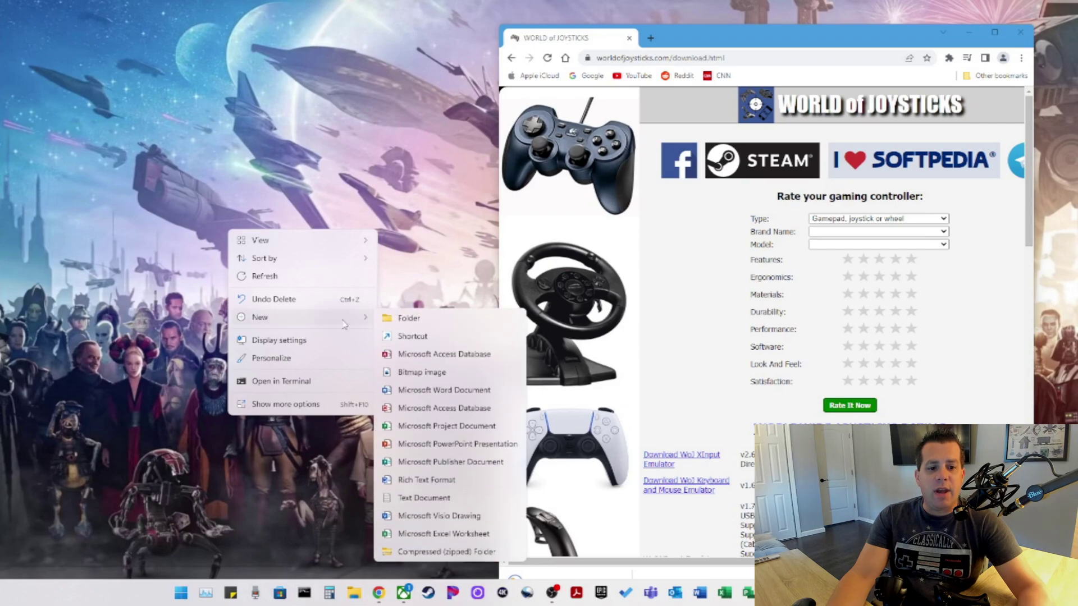
pyautogui.click(403, 326)
pyautogui.write('World Of')
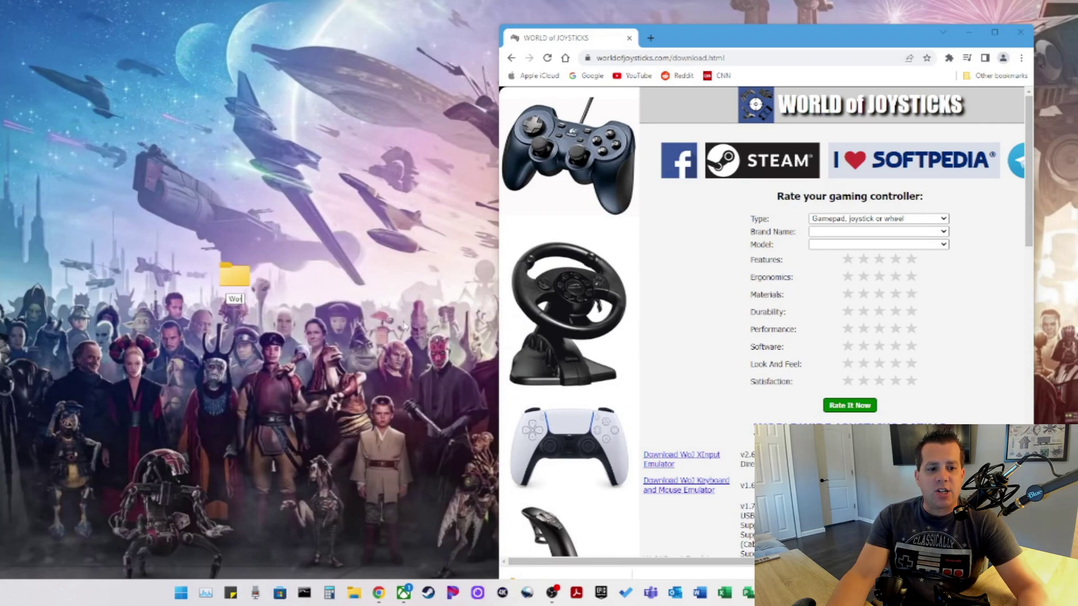
pyautogui.write(' Joystic')
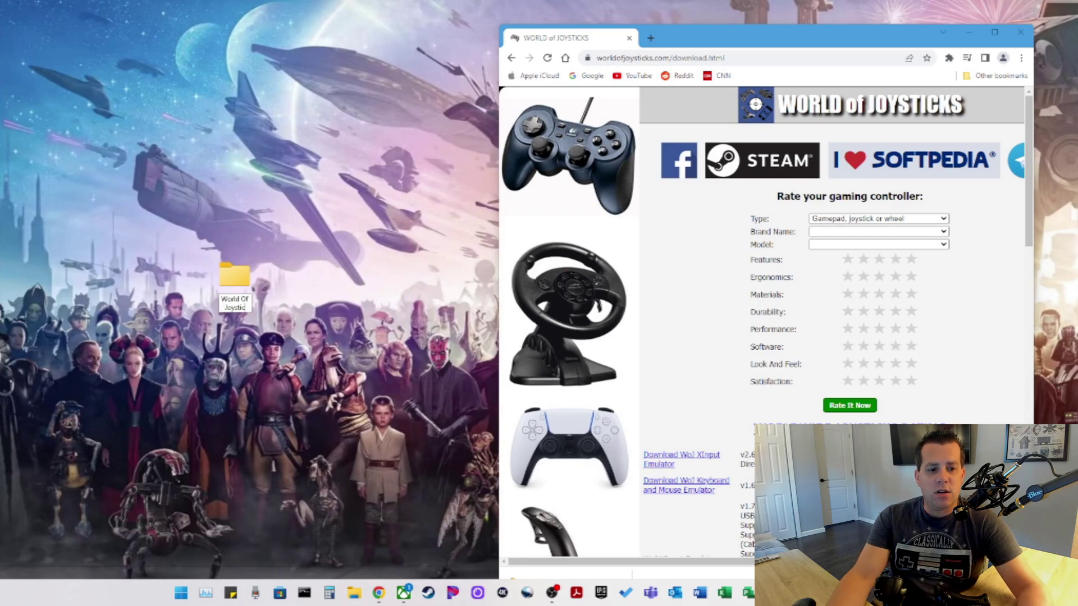
pyautogui.write('skks installers')
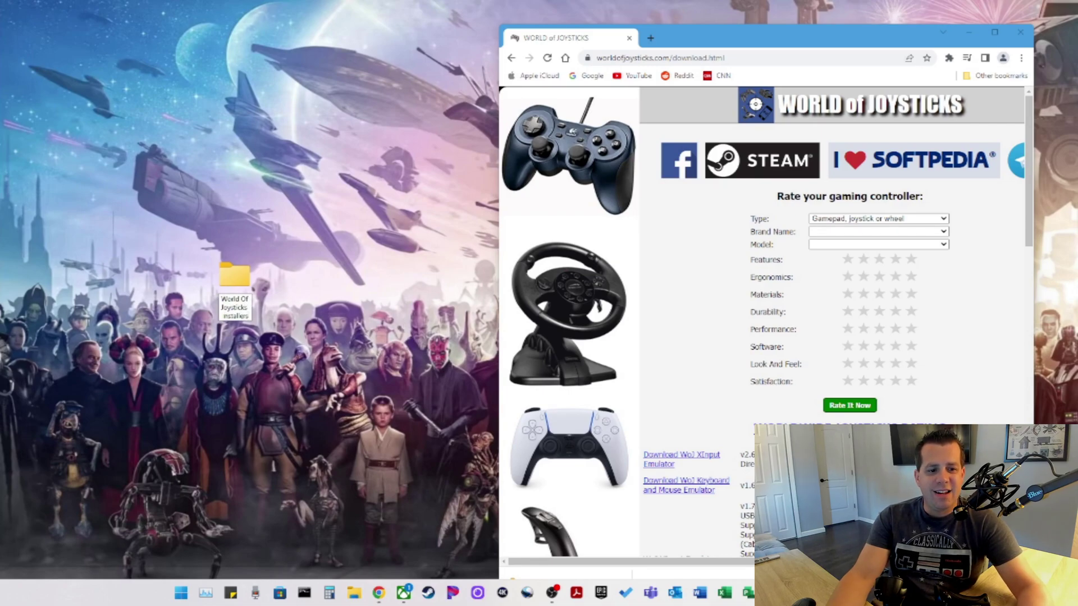
pyautogui.press('Return')
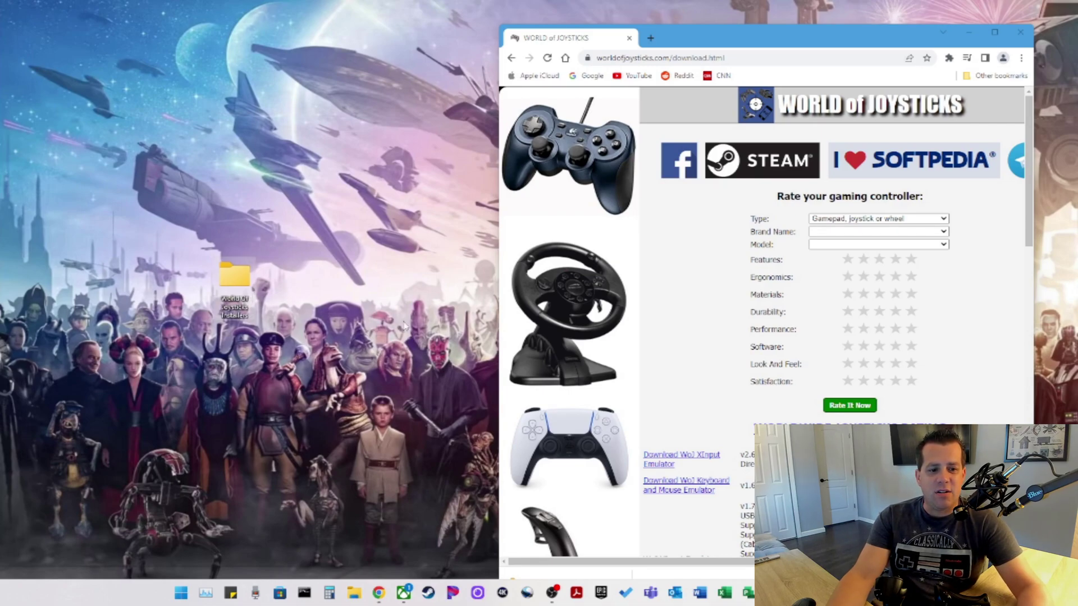
# - Locate the downloaded emulator zip via Chrome's downloads and move it into World Of Joysticks Installers
pyautogui.click(1022, 58)
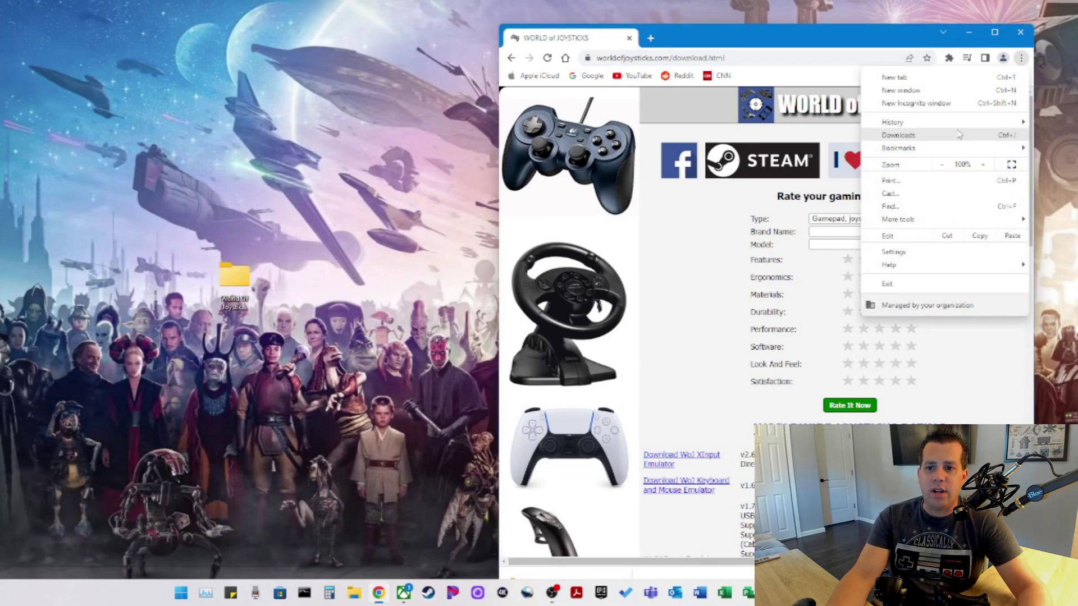
pyautogui.click(905, 139)
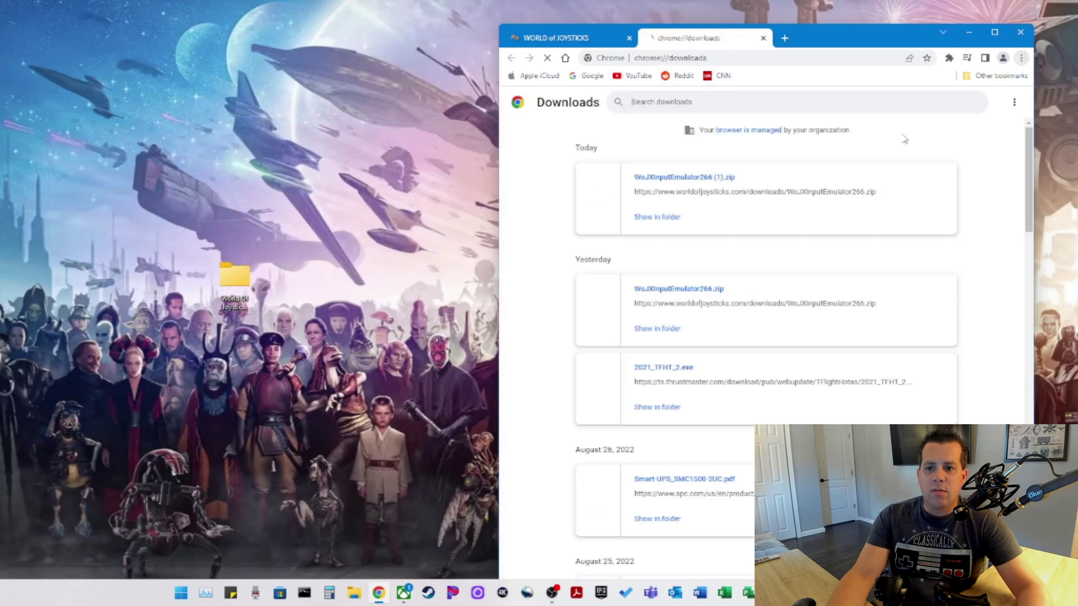
pyautogui.click(648, 217)
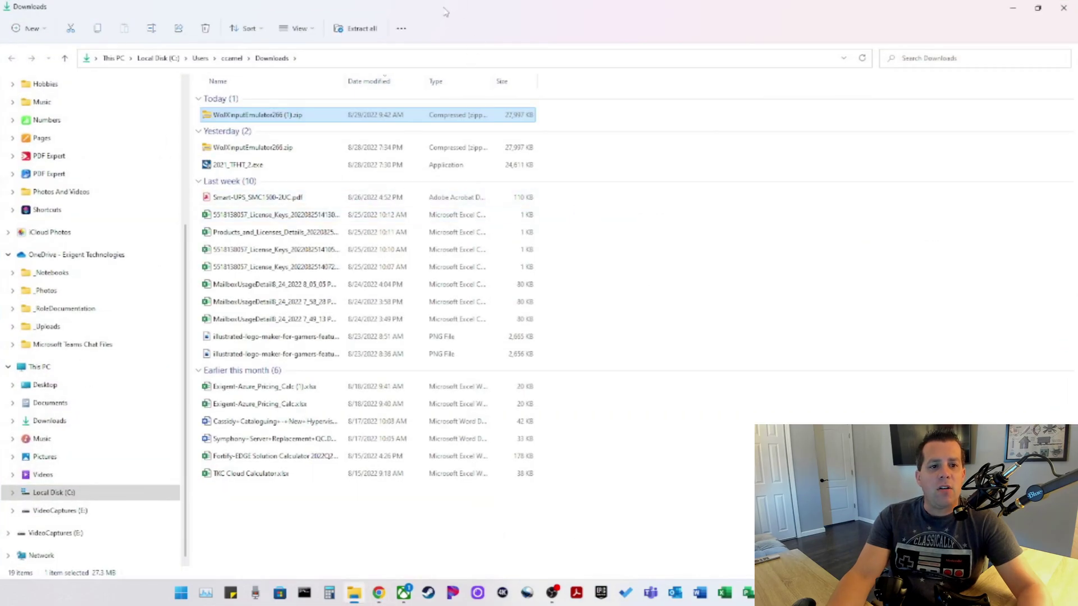
pyautogui.moveTo(445, 11); pyautogui.dragTo(464, 113)
pyautogui.moveTo(555, 224); pyautogui.dragTo(223, 283)
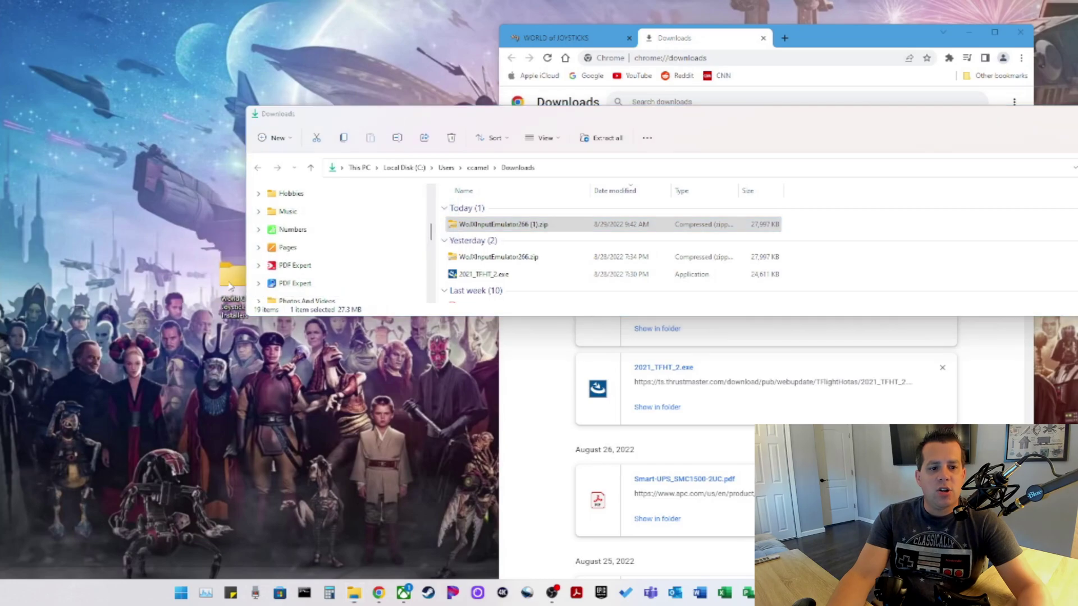
pyautogui.moveTo(1022, 124); pyautogui.dragTo(887, 133)
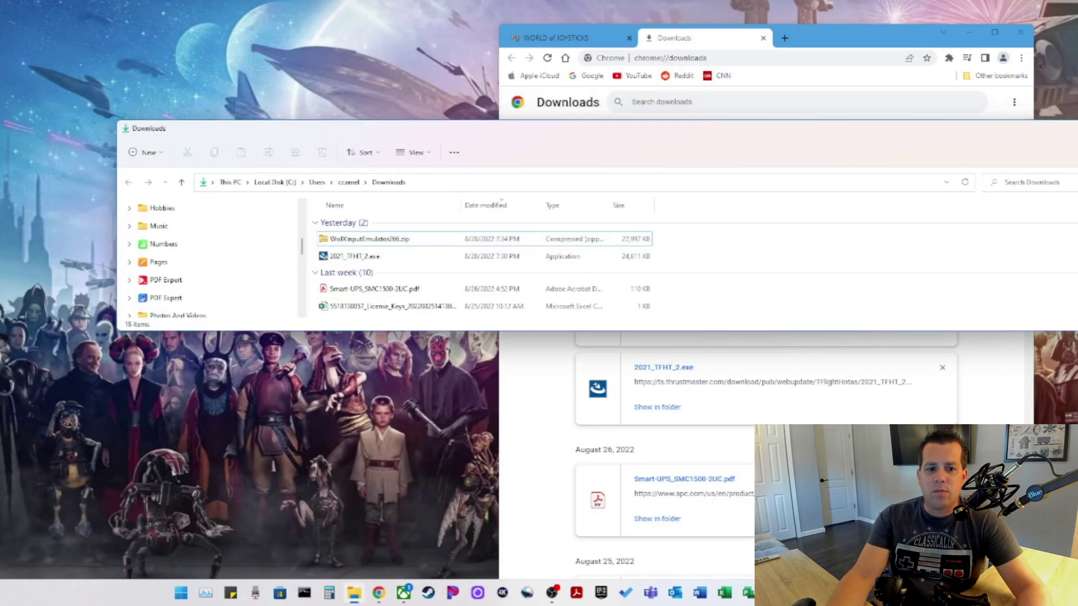
pyautogui.hotkey('alt', 'F4')
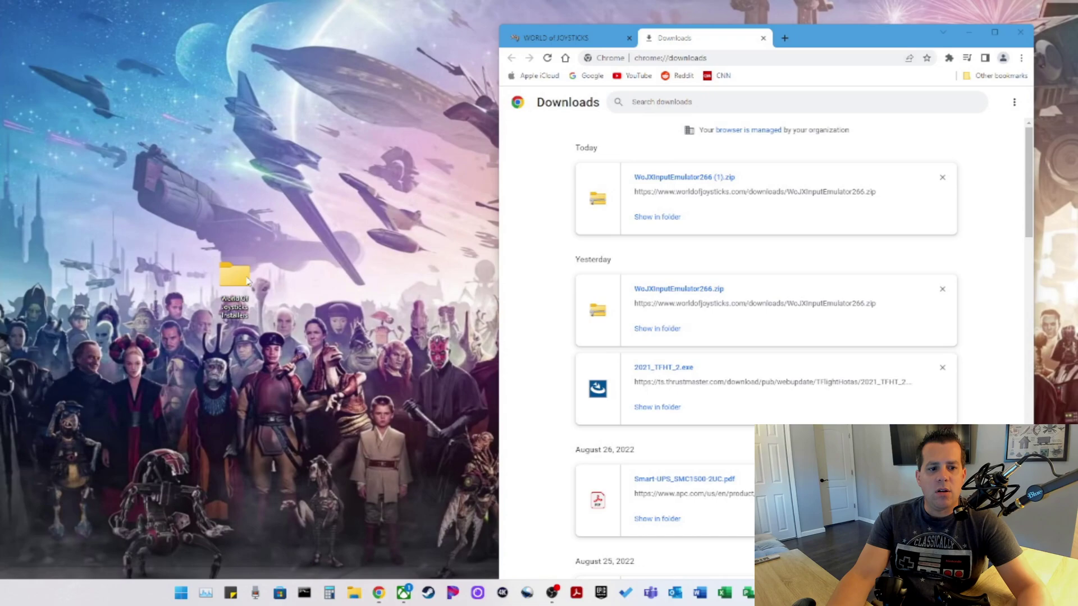
# - Open the zip's WoJXInputEmulator266 folder from the installers folder and move the window aside
pyautogui.doubleClick(248, 281)
pyautogui.doubleClick(373, 224)
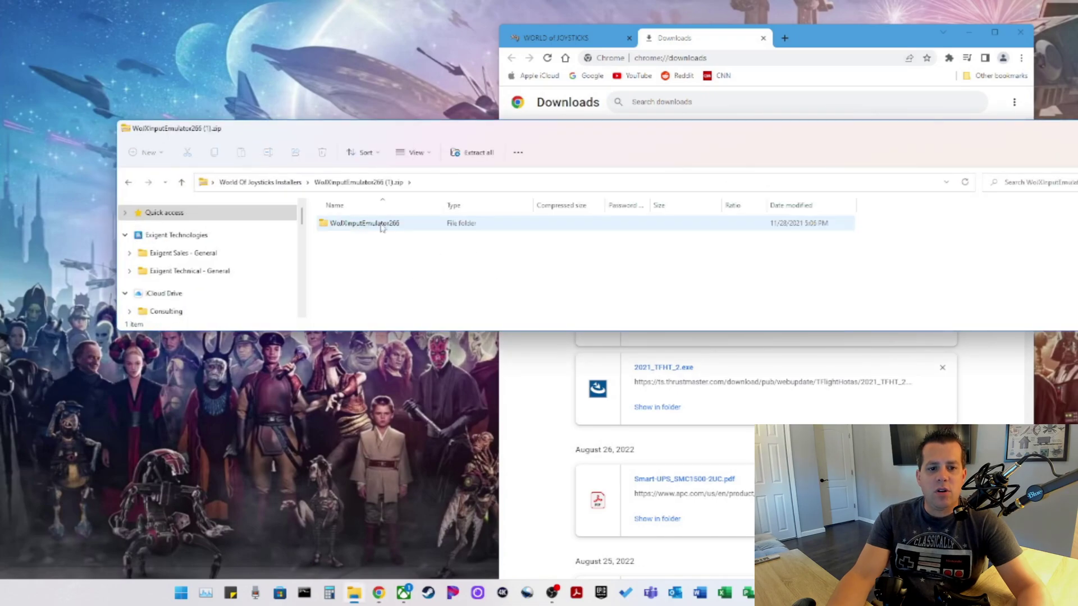
pyautogui.doubleClick(382, 225)
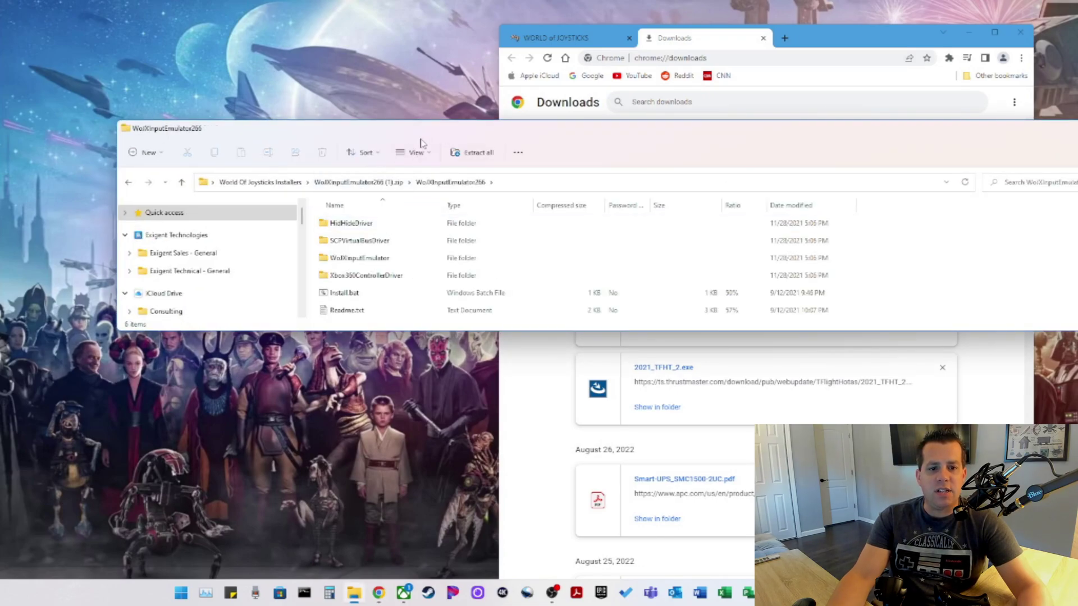
pyautogui.moveTo(422, 143); pyautogui.dragTo(310, 173)
# - Open the inner WoJXInputEmulator folder and run Installer.msi past the SmartScreen warning
pyautogui.doubleClick(311, 173)
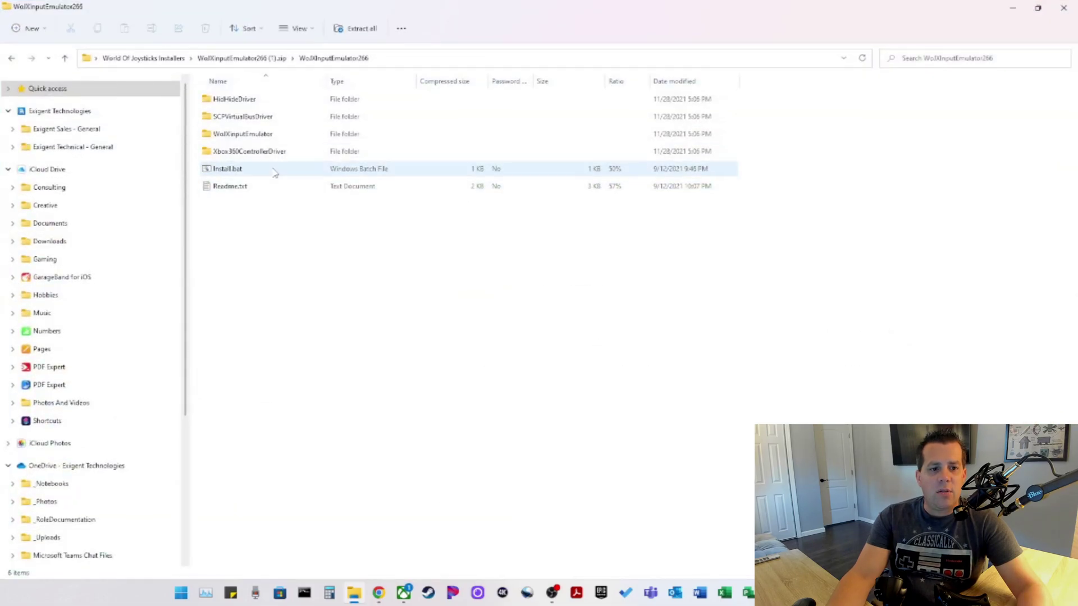
pyautogui.doubleClick(247, 137)
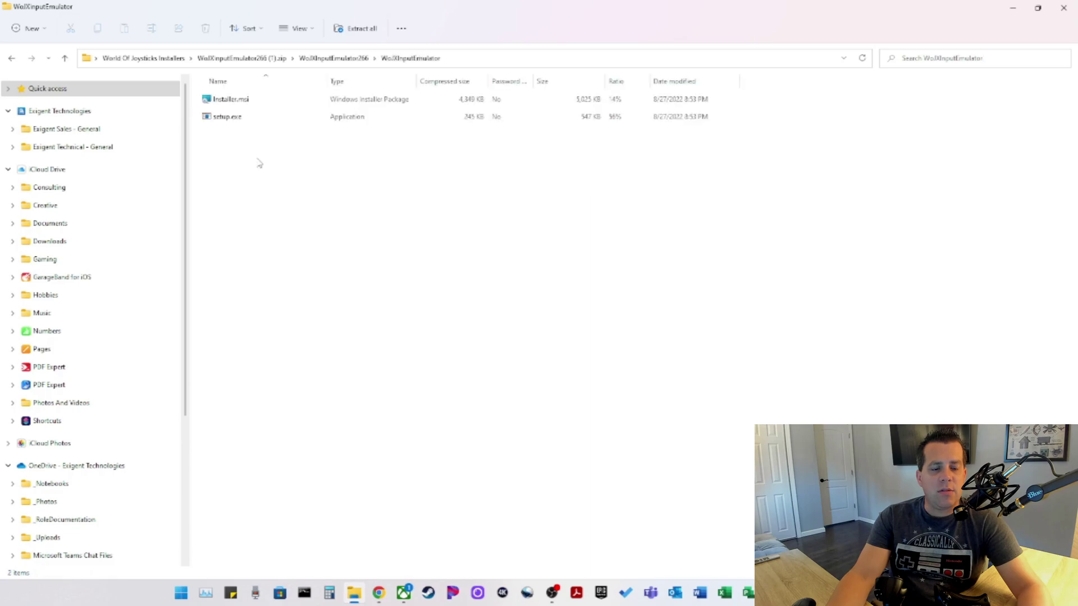
pyautogui.doubleClick(239, 100)
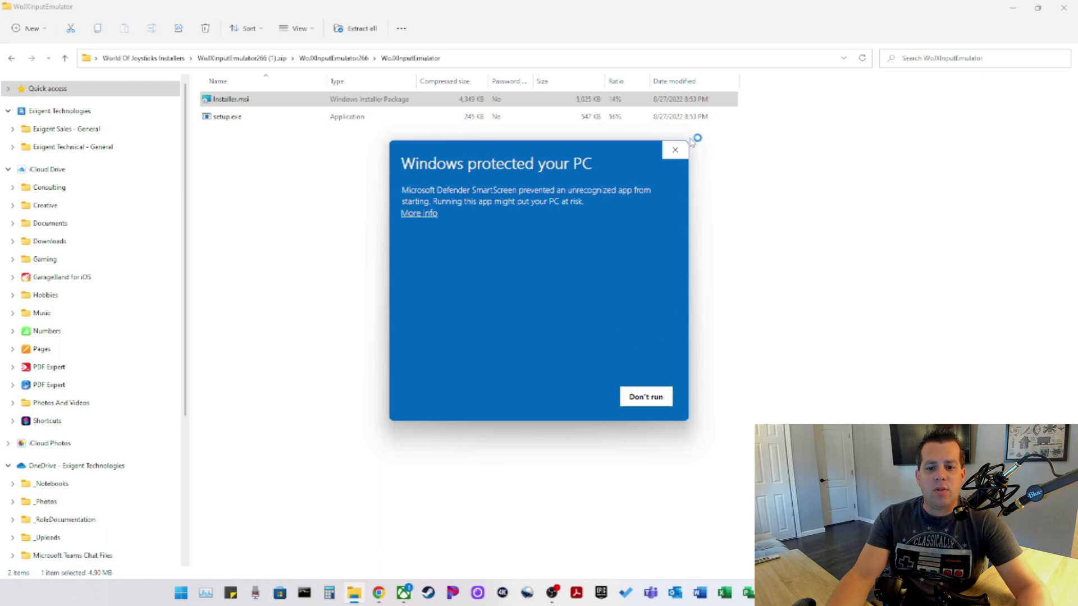
pyautogui.click(419, 215)
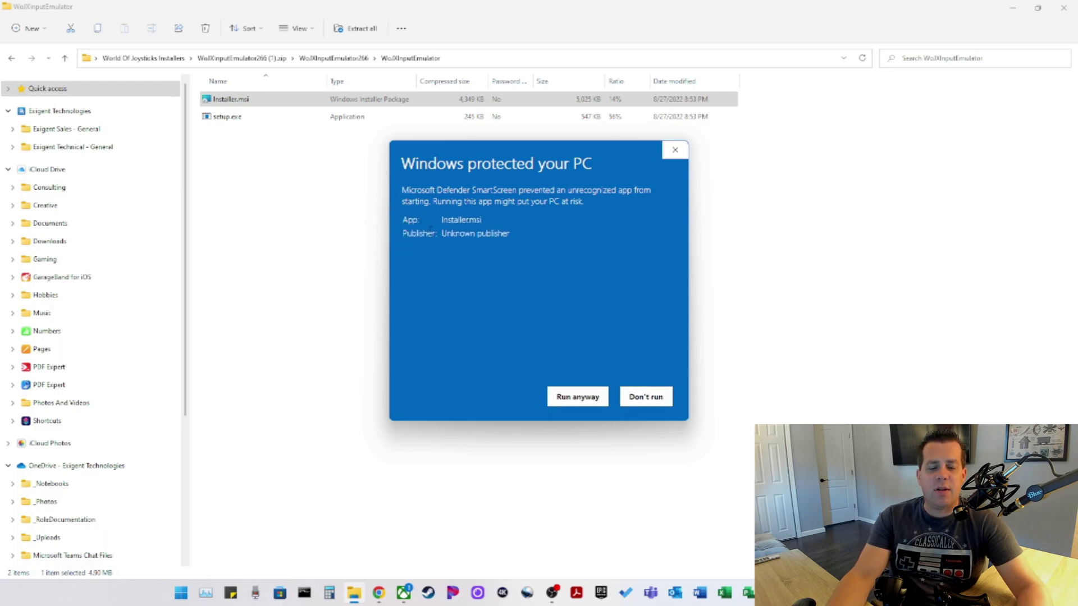
pyautogui.click(562, 395)
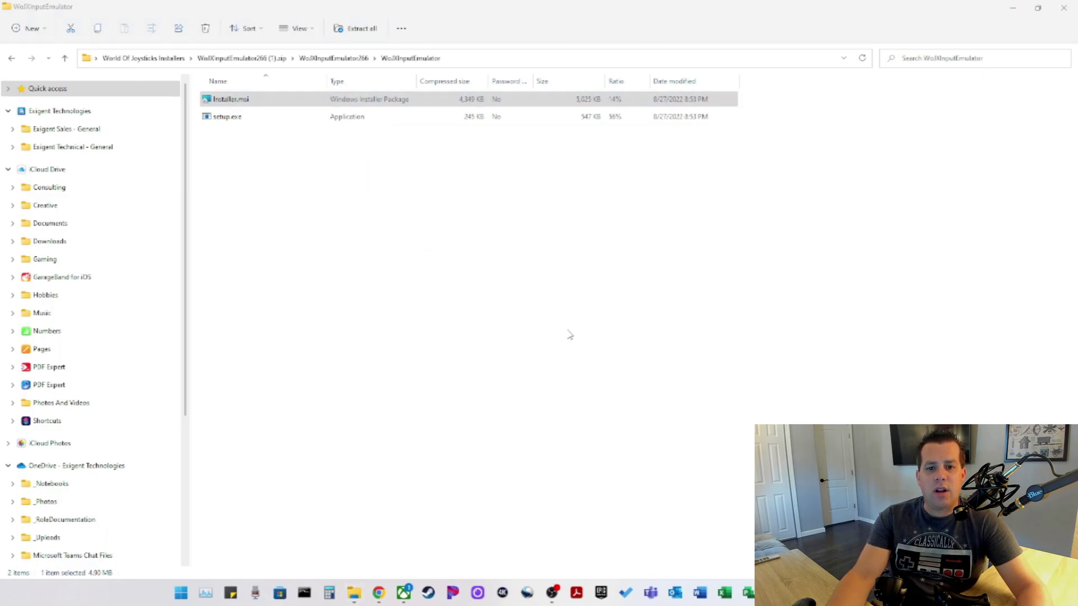
# - Close Explorer and complete the WoJ XInput Emulator setup using the default Program Files folder
pyautogui.click(1063, 7)
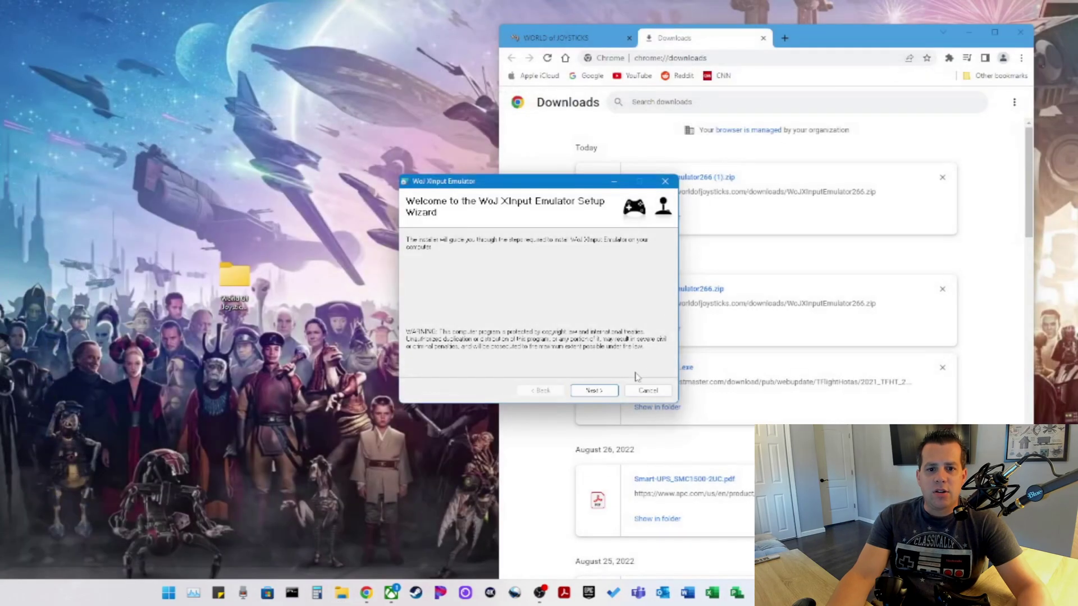
pyautogui.click(609, 394)
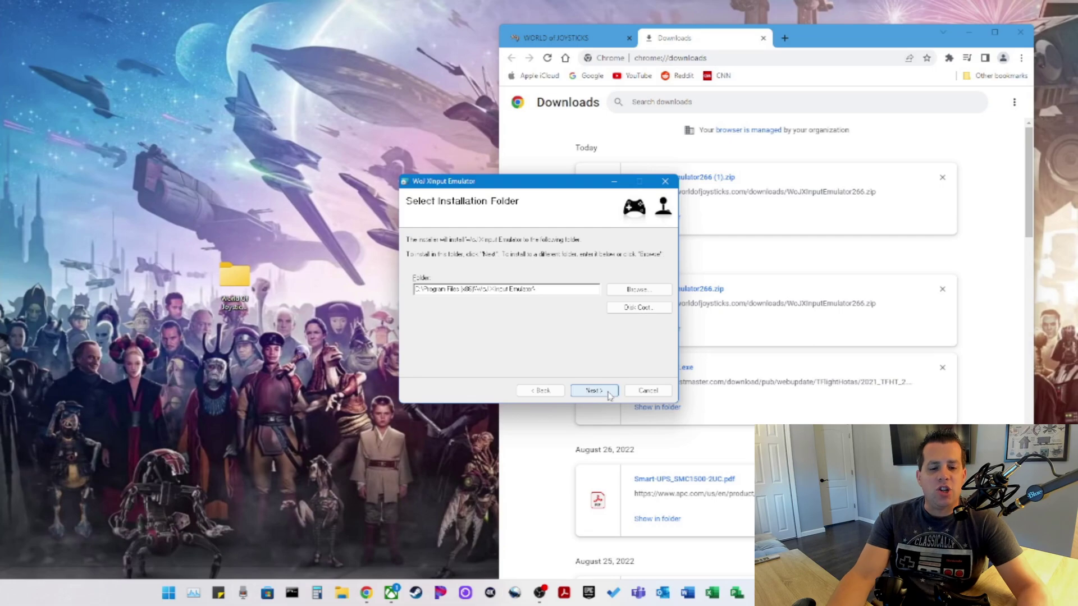
pyautogui.click(610, 395)
pyautogui.click(609, 394)
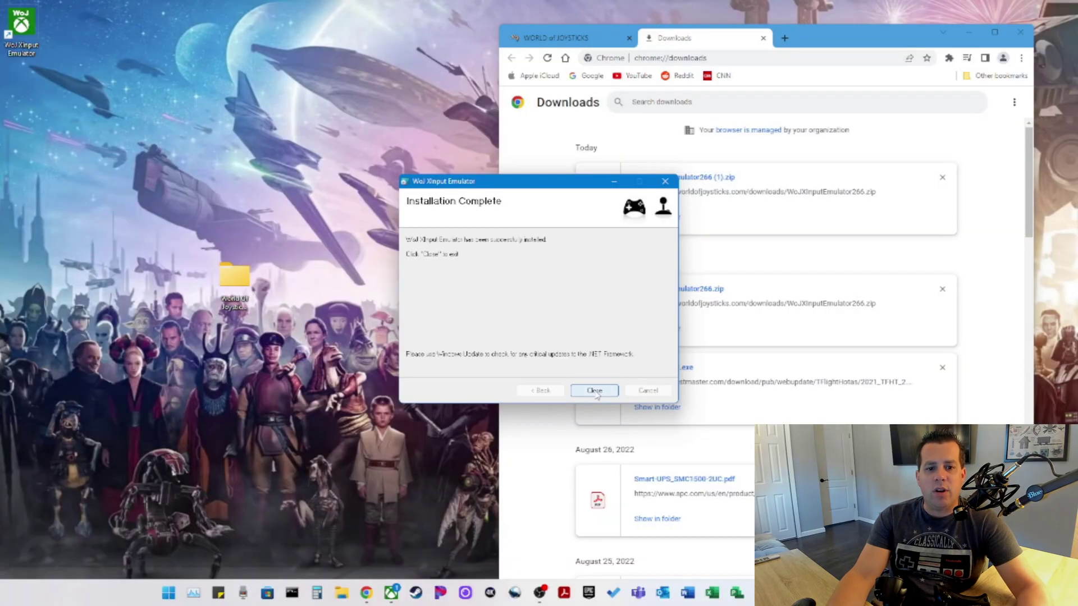
pyautogui.click(595, 392)
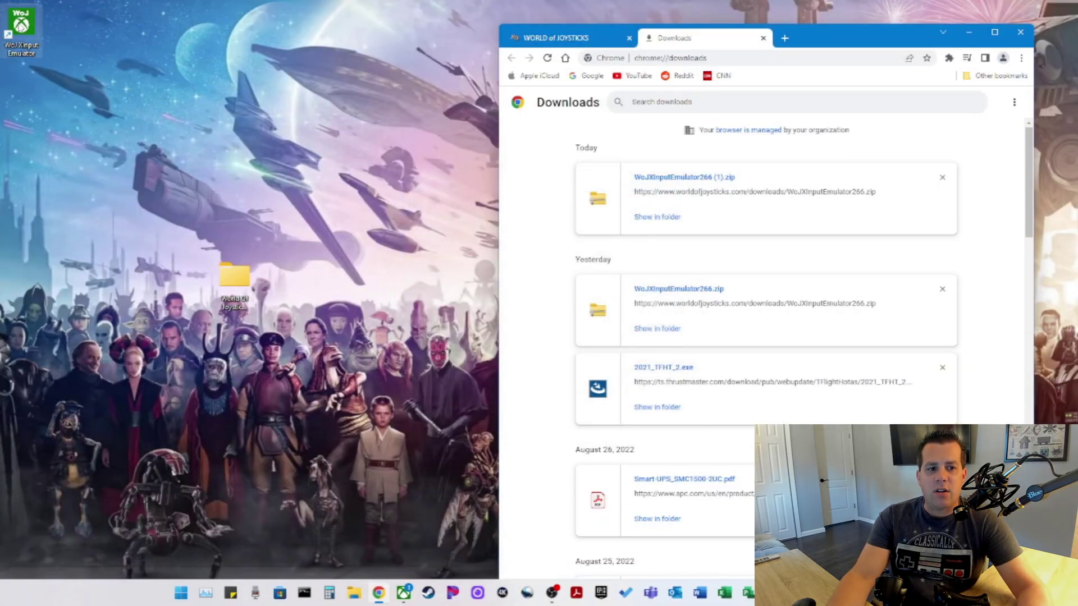
# - Close Chrome and load the Thrustmaster T-Flight Stick X.xml configuration into Assigned Controls
pyautogui.click(1021, 32)
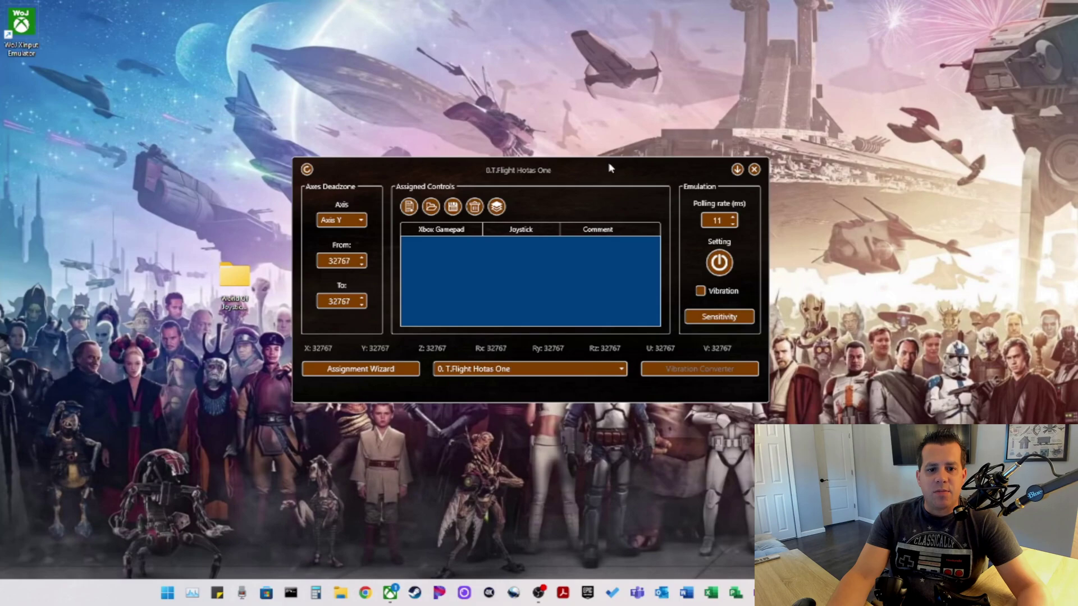
pyautogui.click(507, 372)
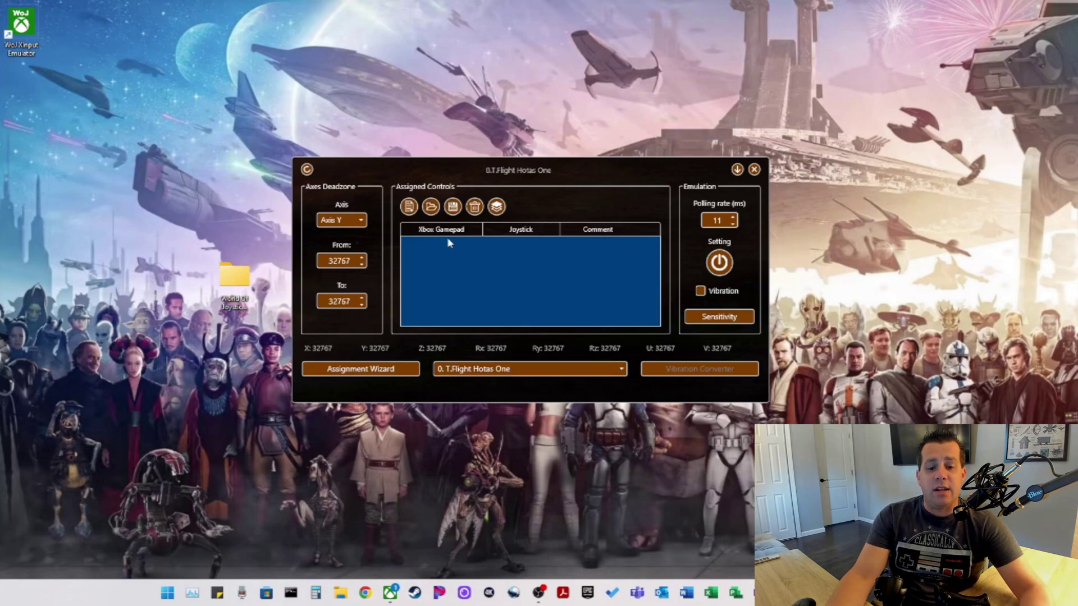
pyautogui.click(430, 209)
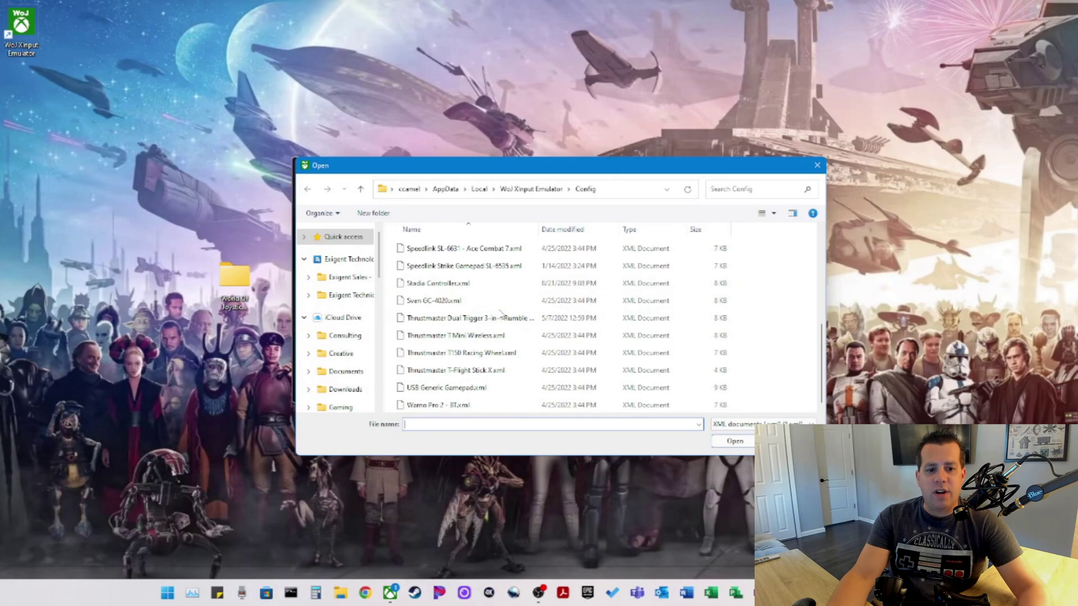
pyautogui.click(456, 371)
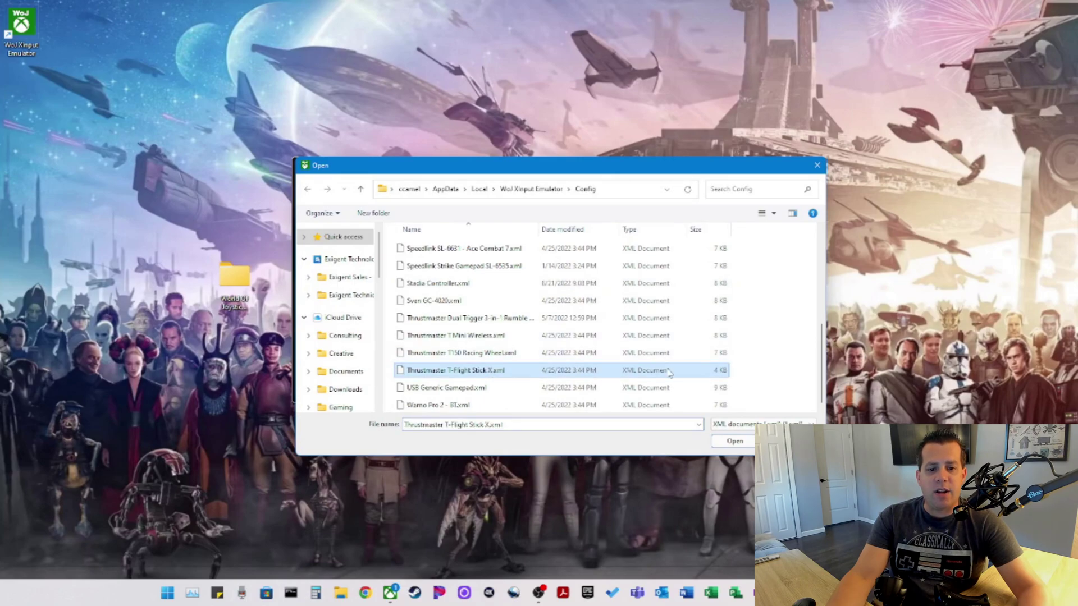
pyautogui.click(735, 441)
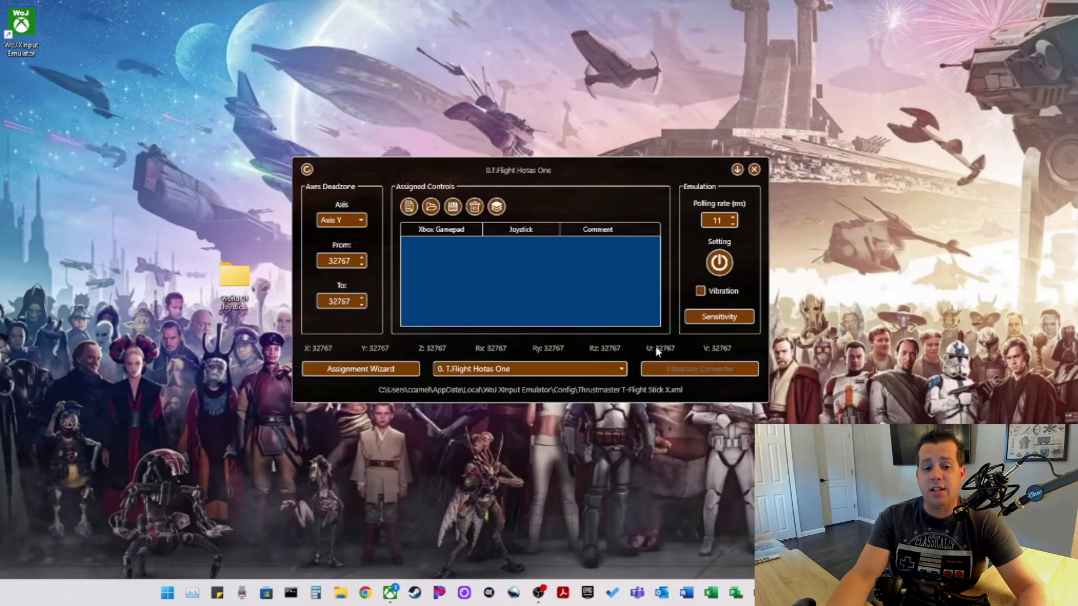
# - Start the assignment wizard and map Xbox A to Button 5, then map Button B
pyautogui.click(392, 370)
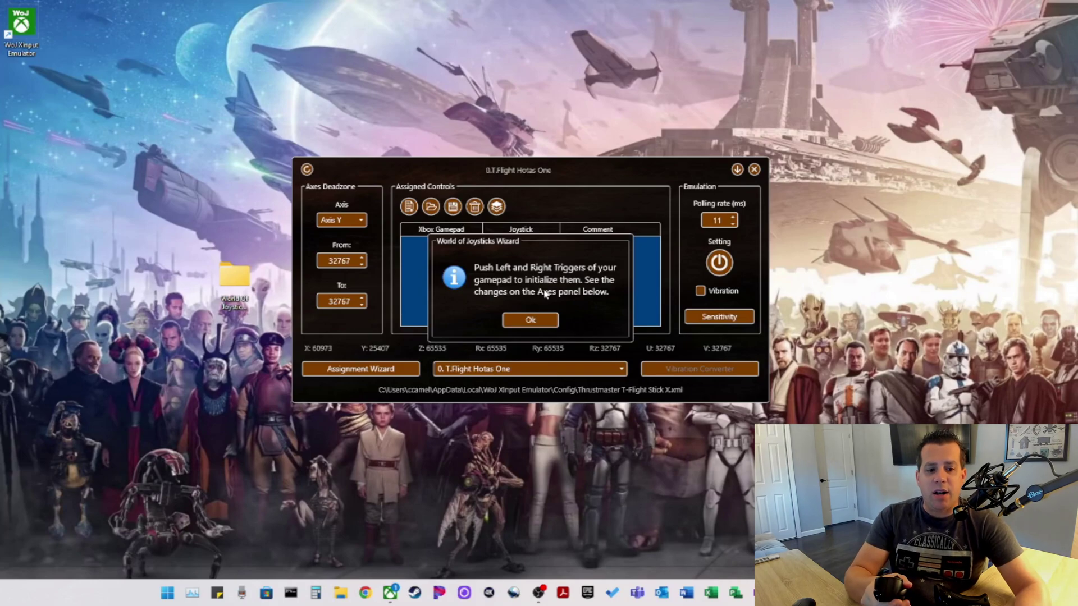
pyautogui.click(532, 320)
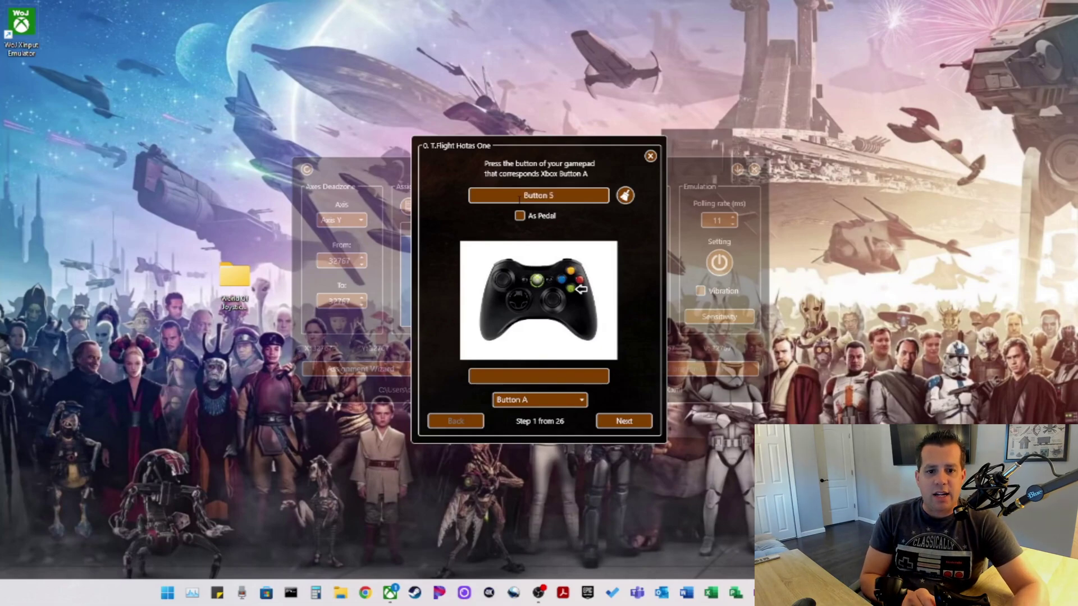
pyautogui.click(626, 421)
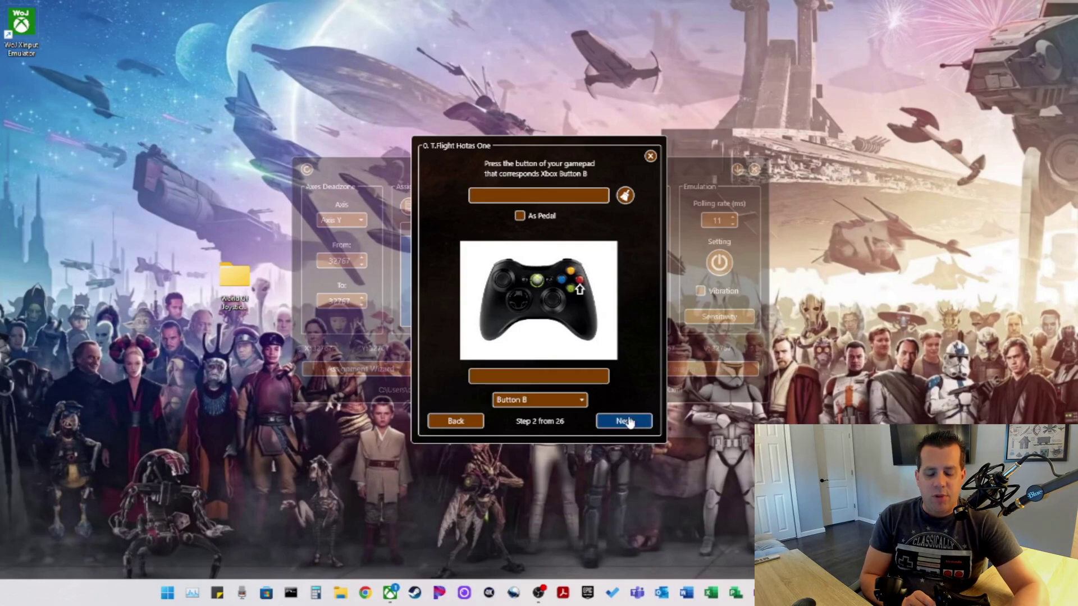
pyautogui.click(628, 421)
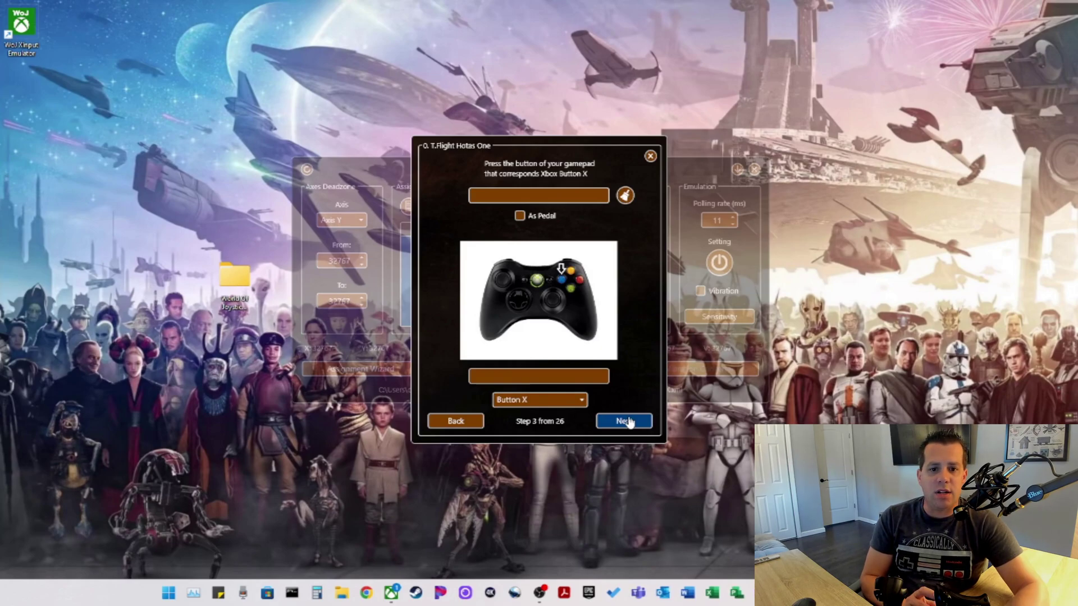
# - Map Xbox X and Y, then Start to Button 11 and Back to Button 10
pyautogui.click(628, 421)
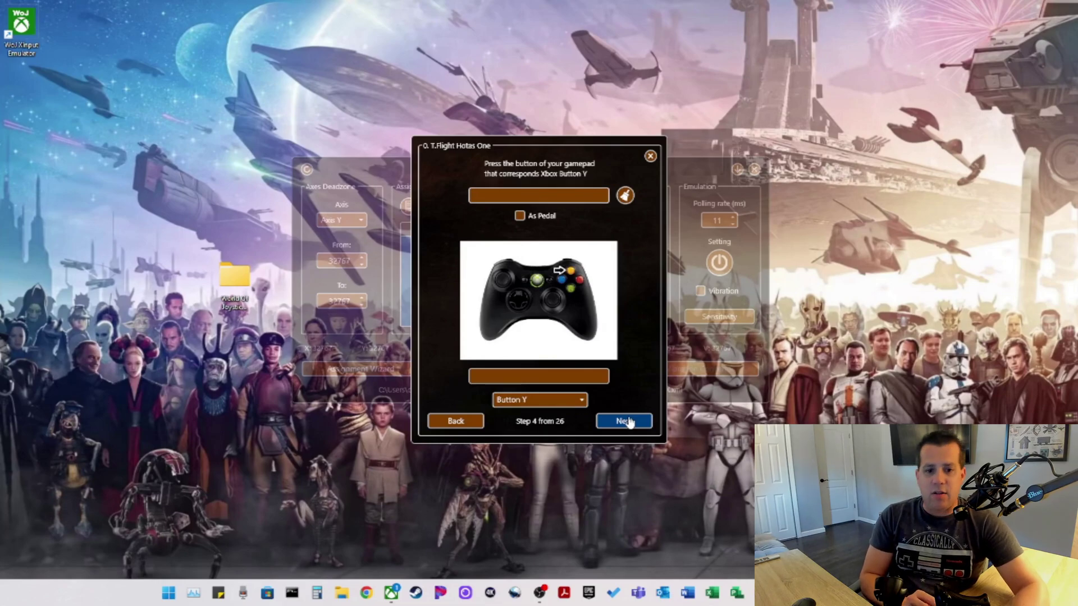
pyautogui.click(624, 421)
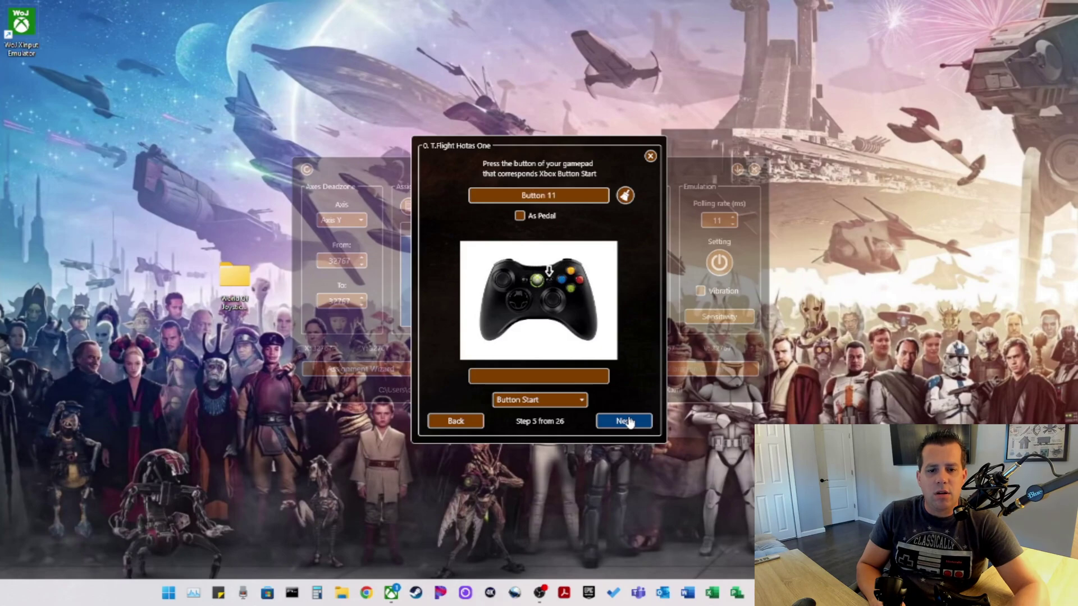
pyautogui.click(625, 421)
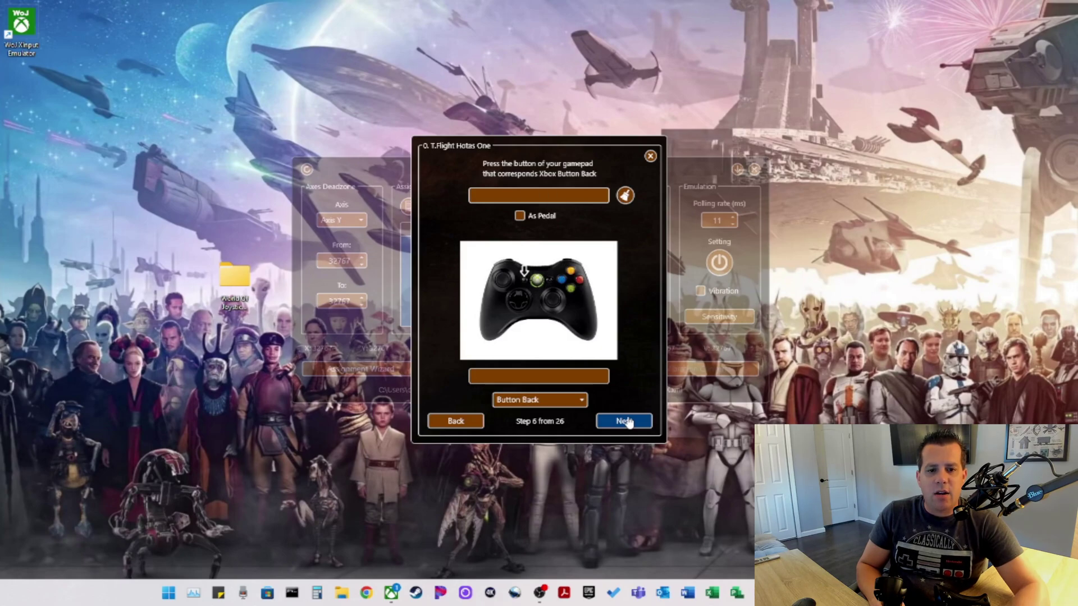
pyautogui.click(624, 421)
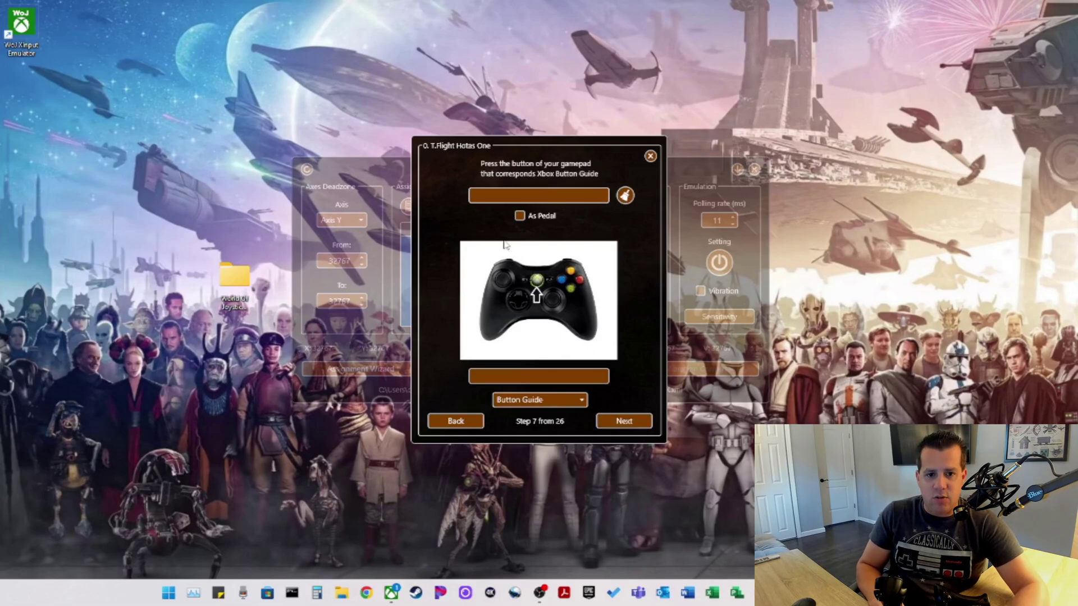
# - Leave the Xbox Guide button unassigned, with As Pedal back off, and advance to step 8, Bumper Left
pyautogui.click(520, 217)
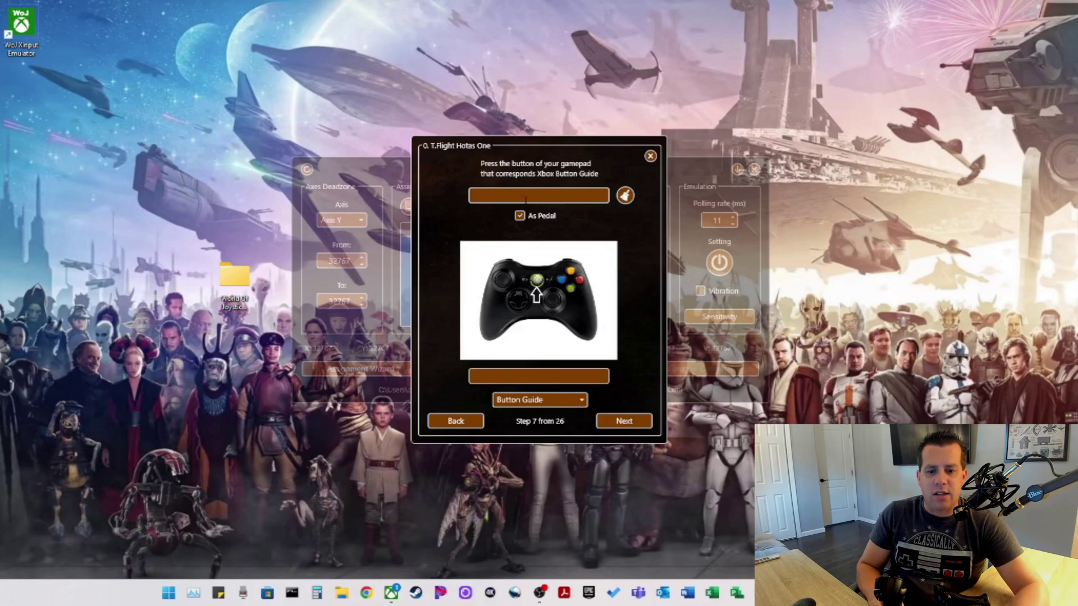
pyautogui.click(521, 217)
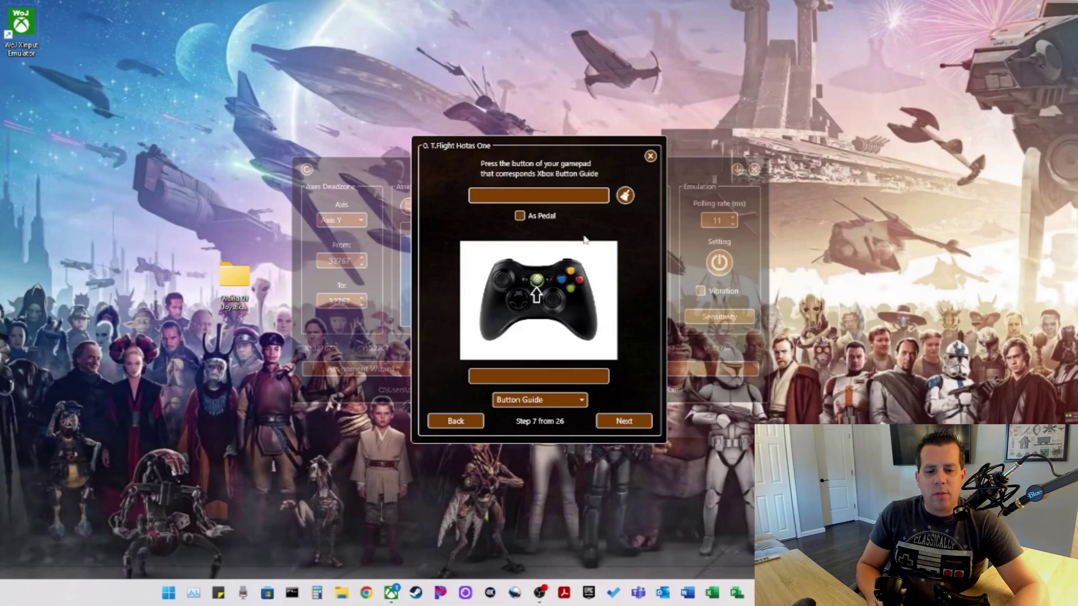
pyautogui.click(613, 429)
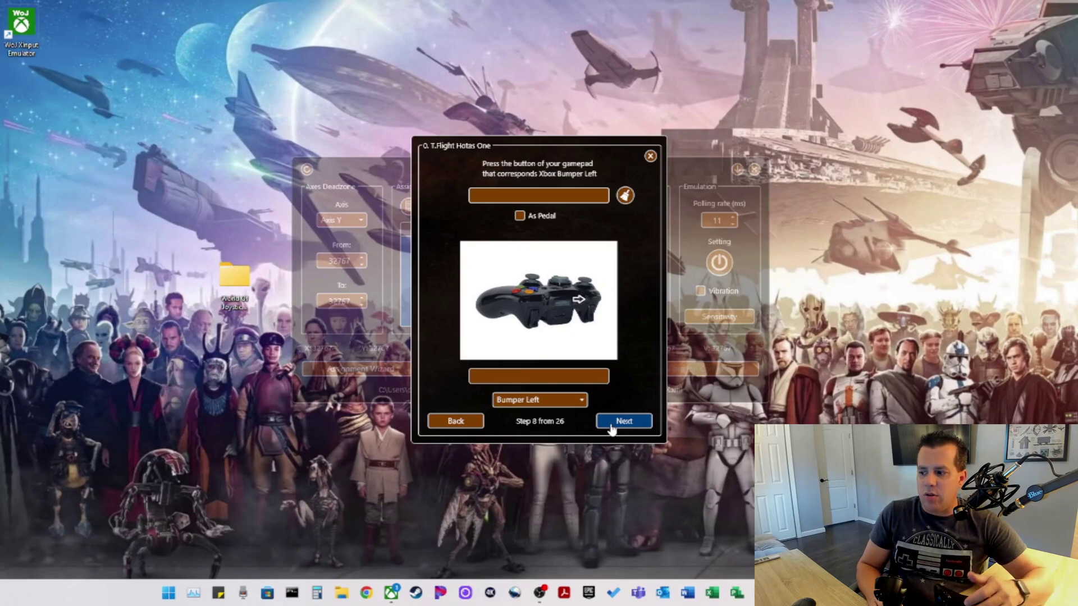
# - Map the pedal Rz axis to Bumper Left and Bumper Right using As Pedal
pyautogui.click(520, 216)
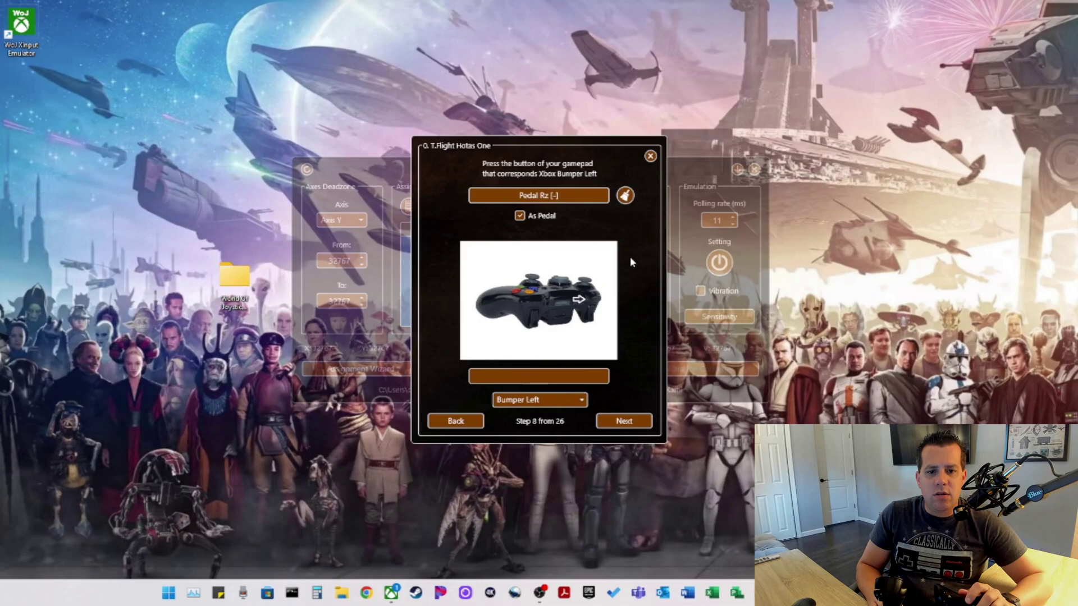
pyautogui.click(629, 424)
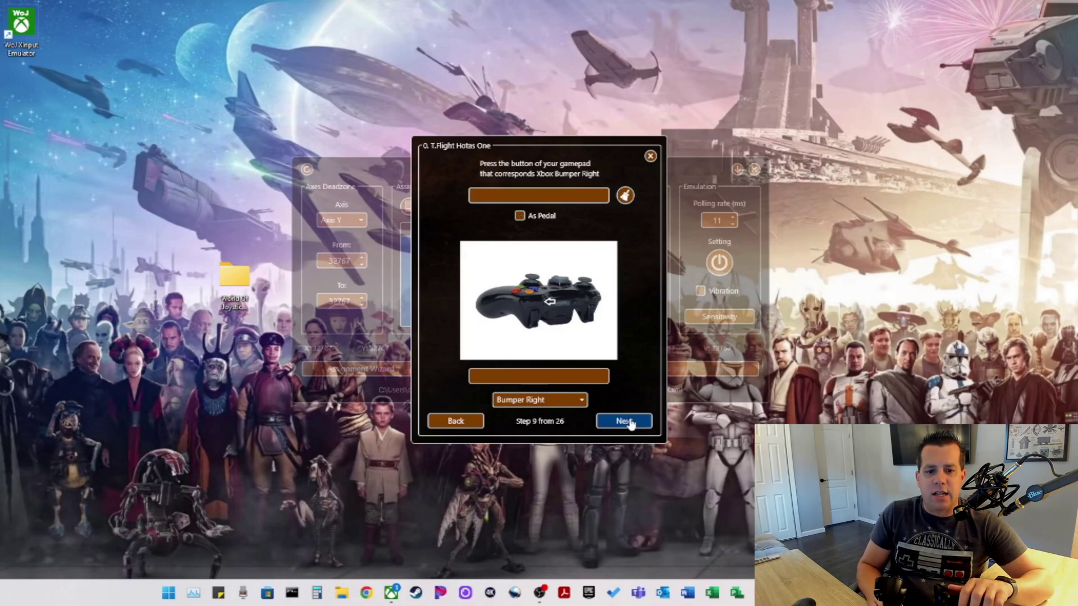
pyautogui.click(520, 216)
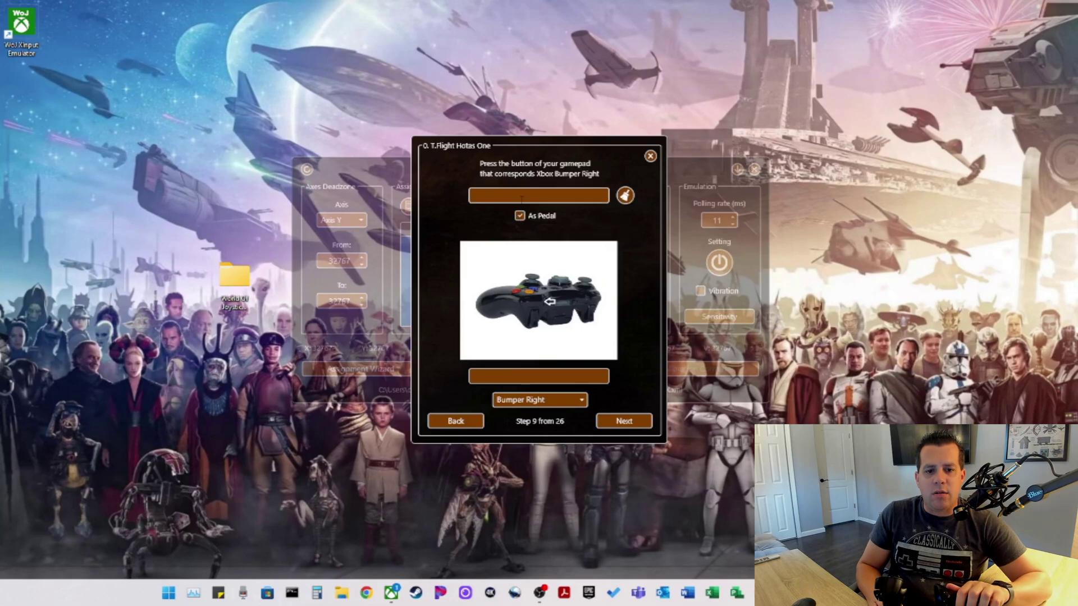
pyautogui.click(627, 423)
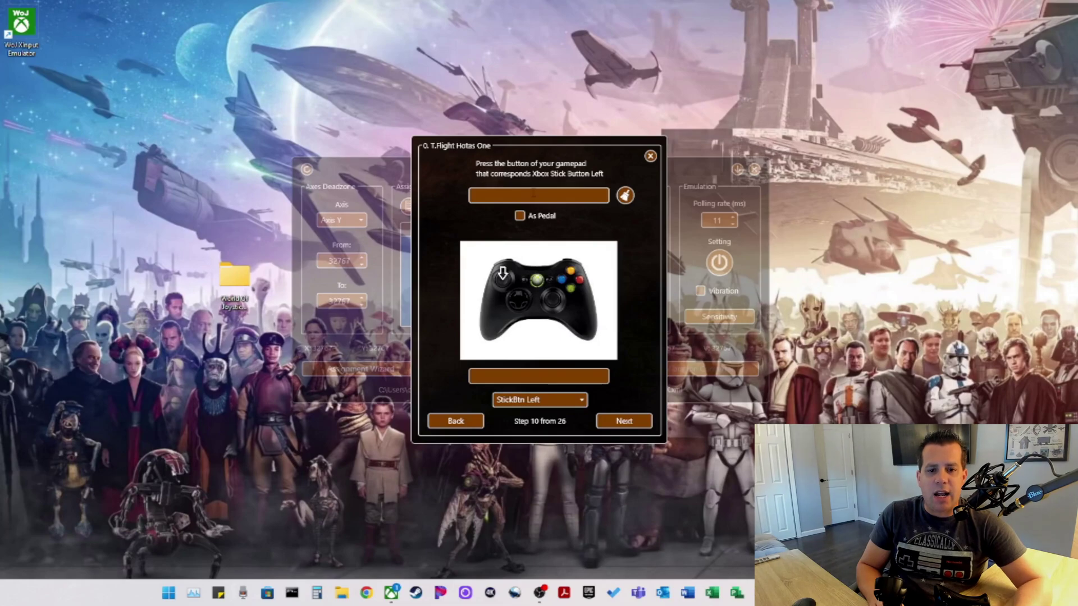
# - Skip StickBtn Left and assign Button 2 to StickBtn Right, clearing the Pedal X [+] entry
pyautogui.click(636, 422)
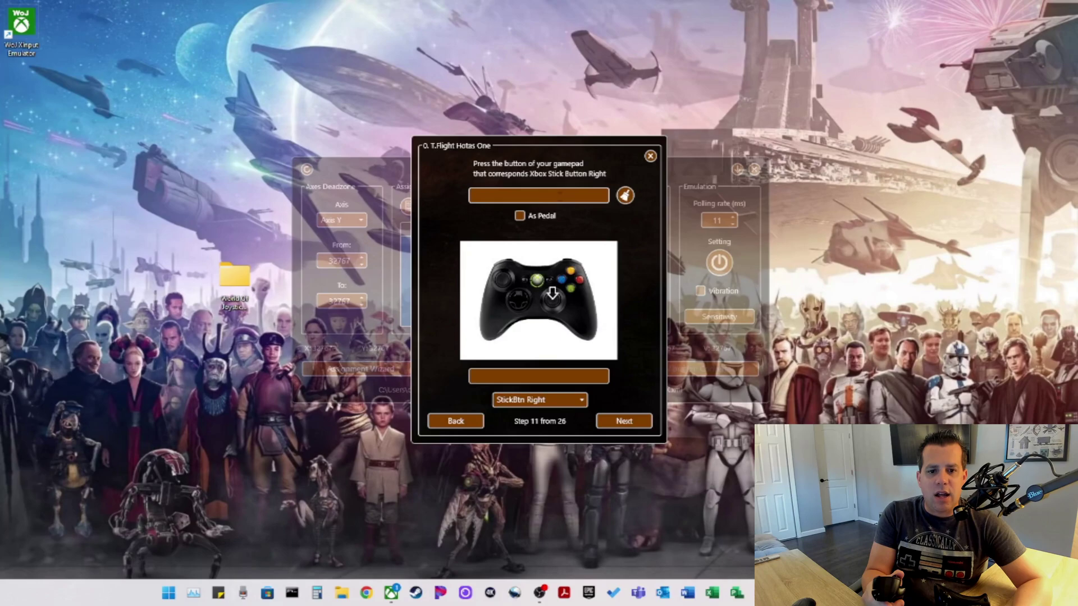
pyautogui.click(520, 217)
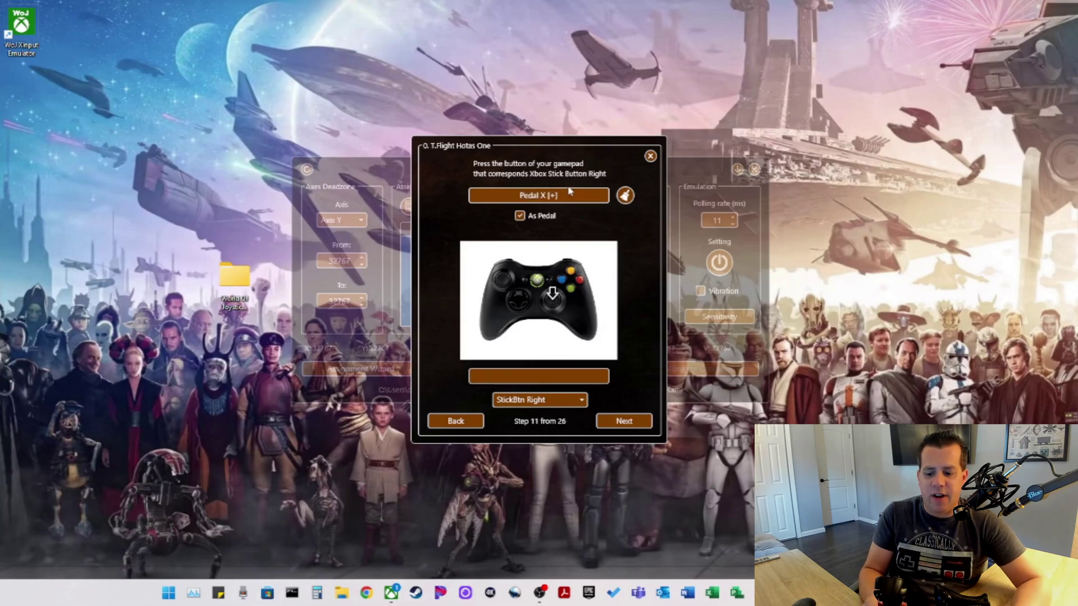
pyautogui.click(628, 196)
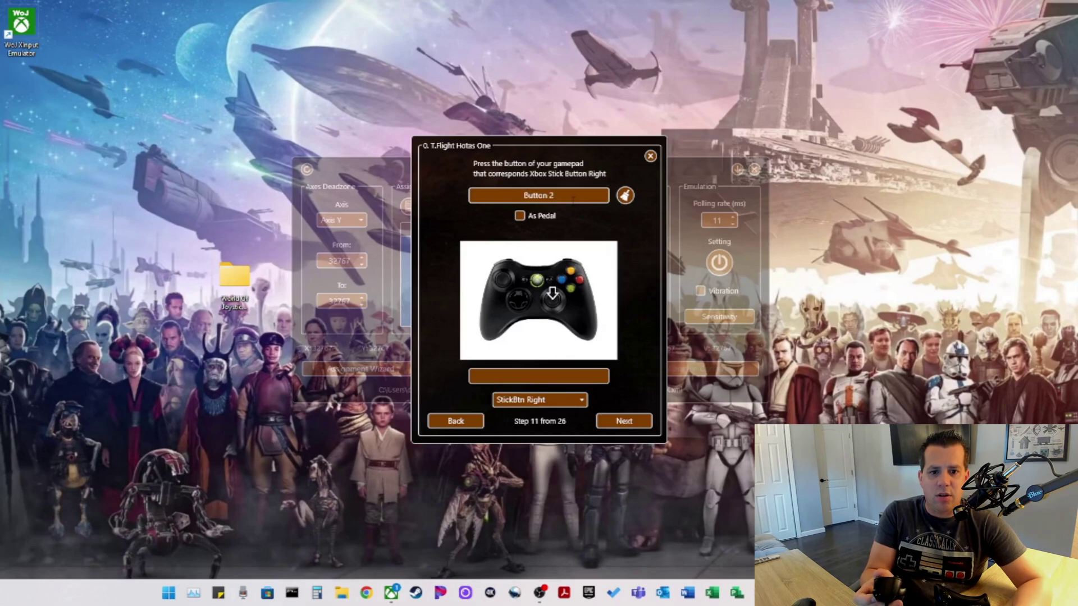
pyautogui.click(617, 425)
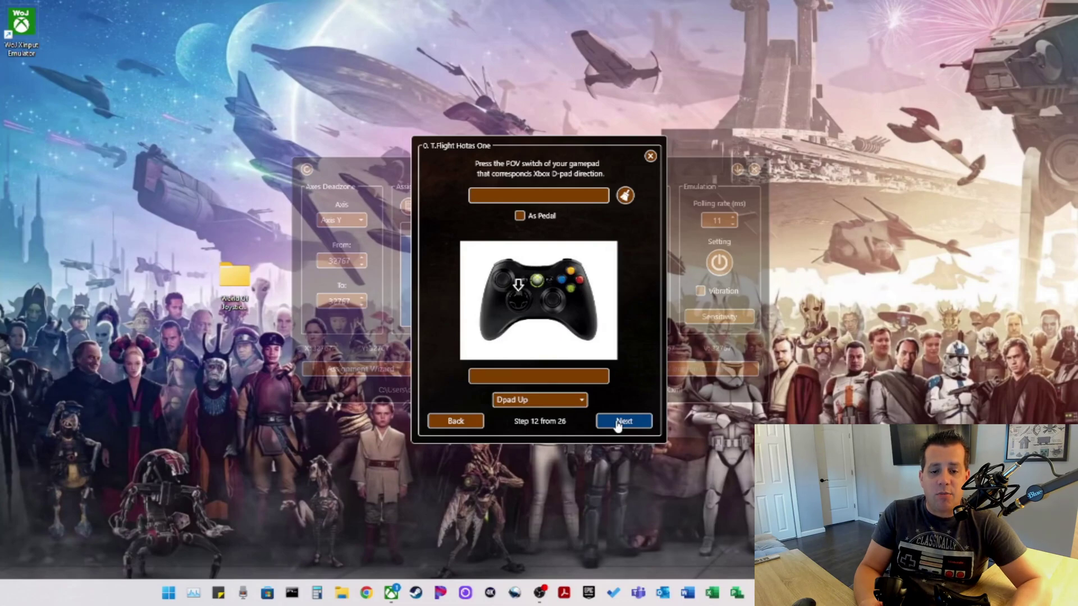
# - Skip all eight D-pad directions, Up through DownRight, to reach step 20, Stick Left X [+]
pyautogui.click(618, 422)
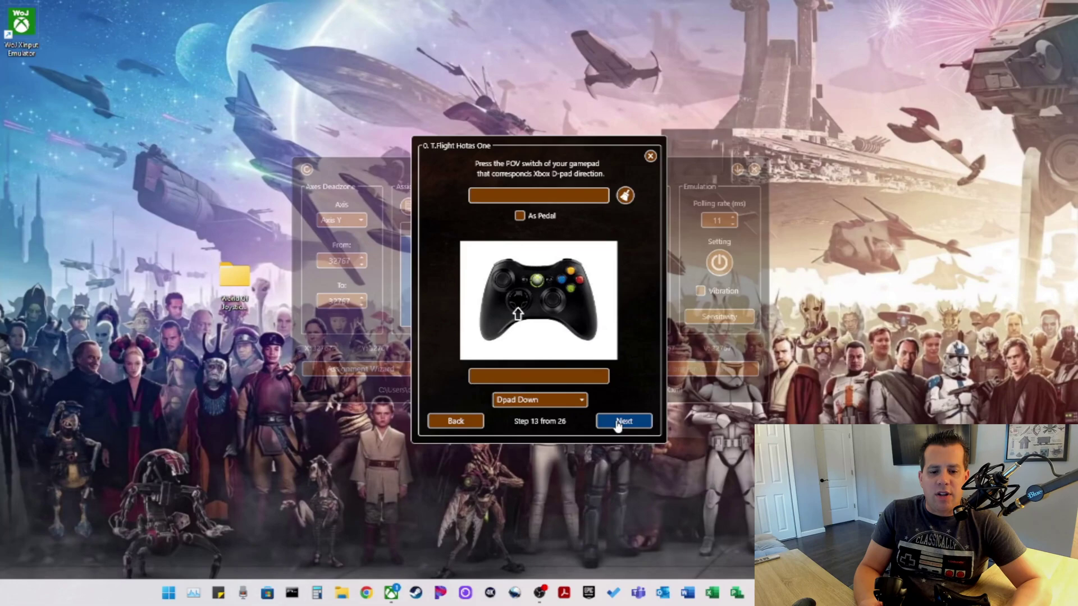
pyautogui.click(618, 422)
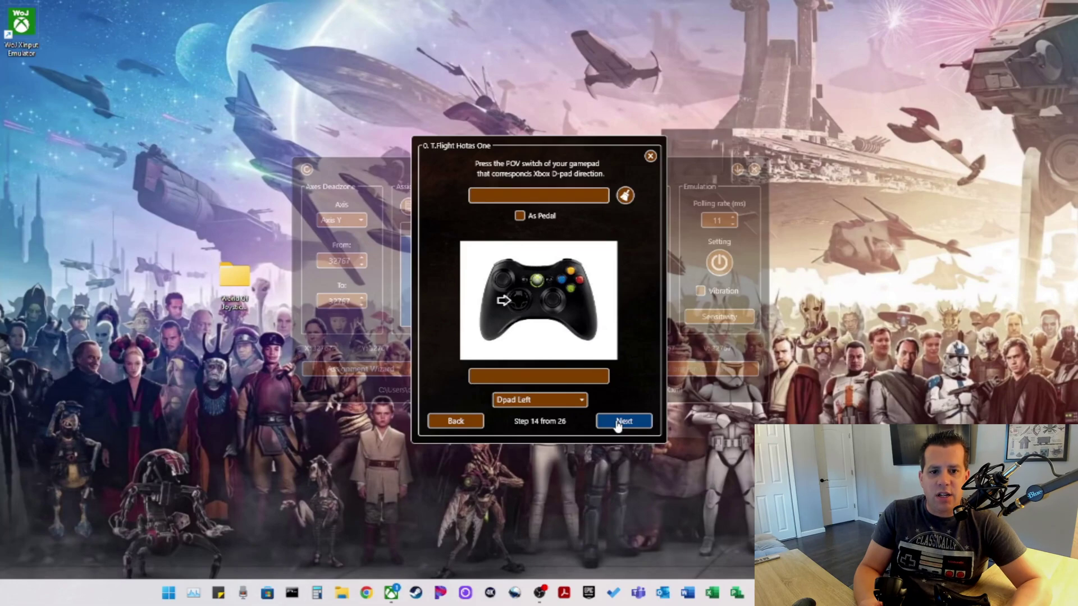
pyautogui.click(618, 423)
pyautogui.click(618, 422)
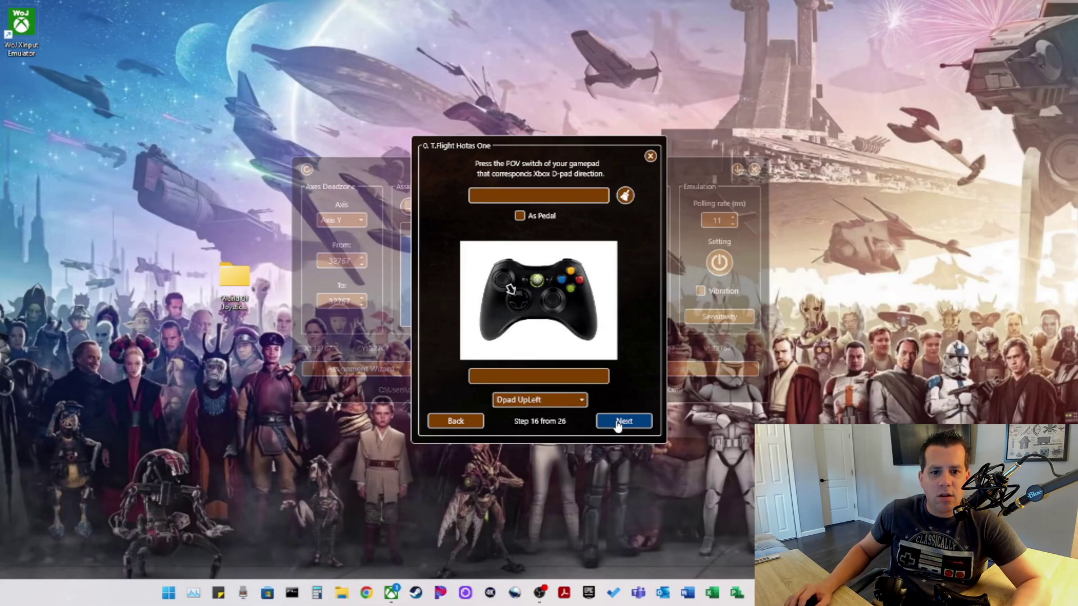
pyautogui.click(618, 423)
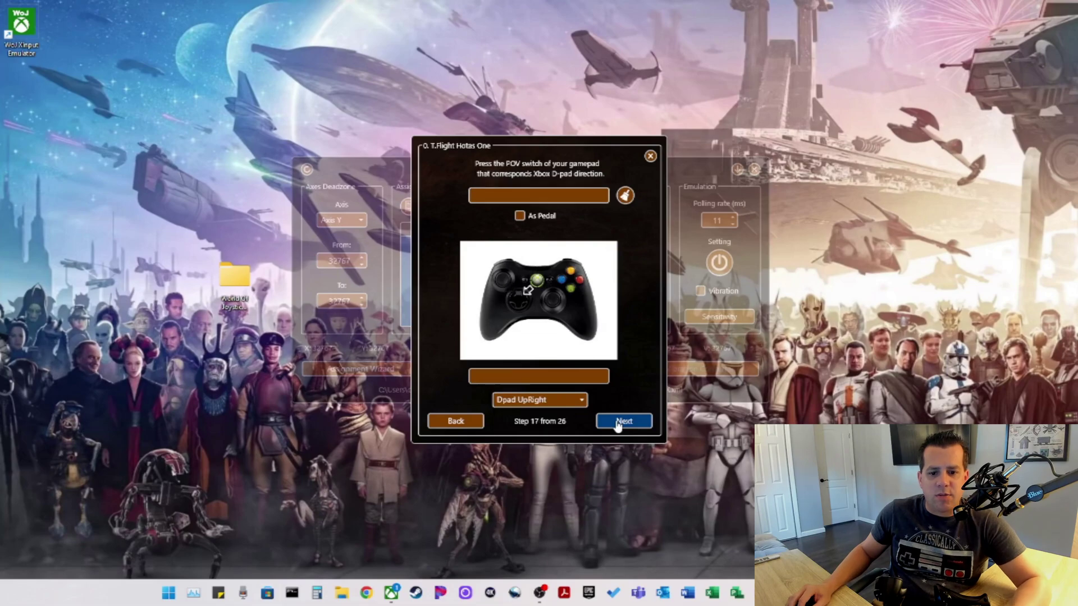
pyautogui.click(618, 423)
pyautogui.click(618, 423)
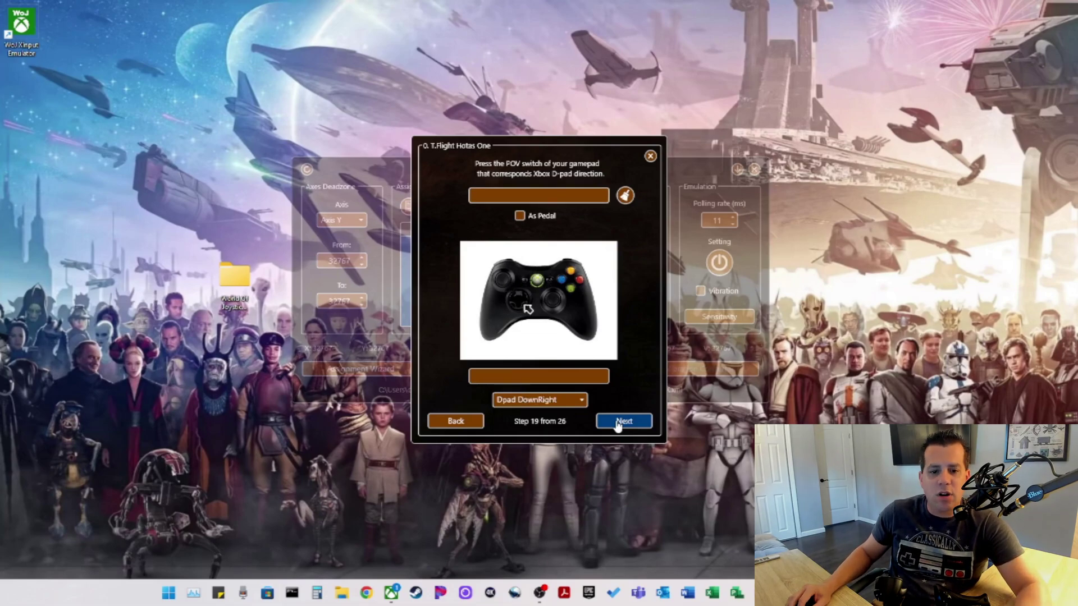
pyautogui.click(618, 422)
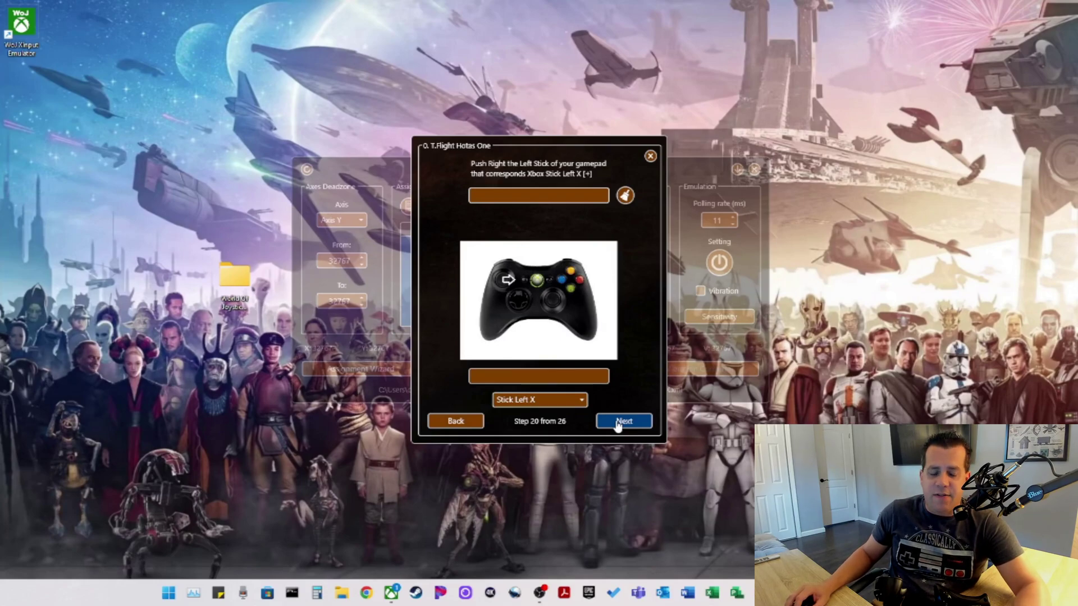
# - Skip both left stick axes and assign Axis X and Axis Y to the right stick
pyautogui.click(618, 427)
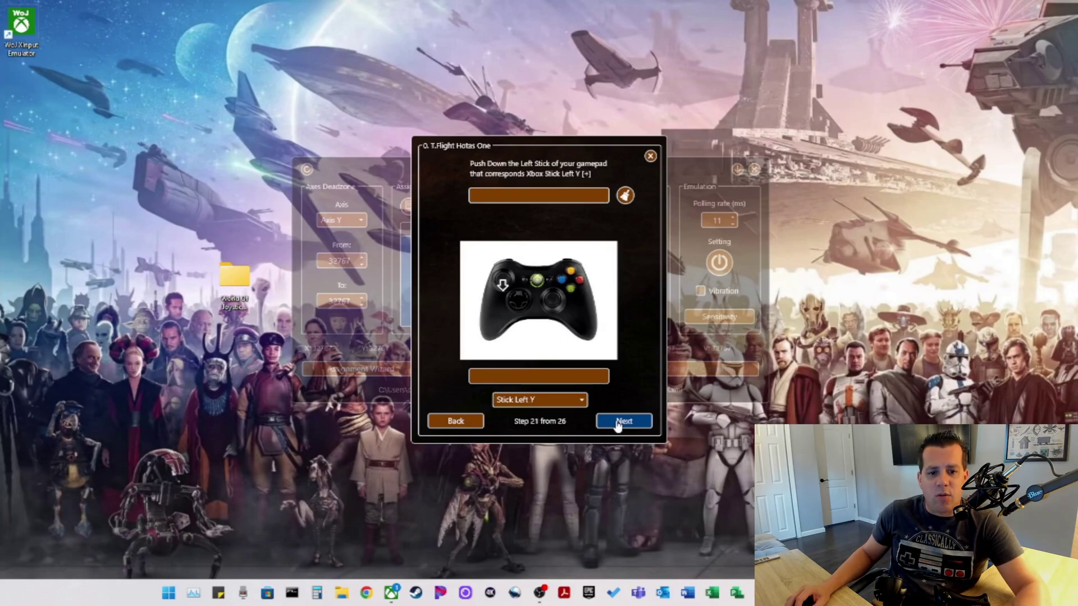
pyautogui.click(618, 427)
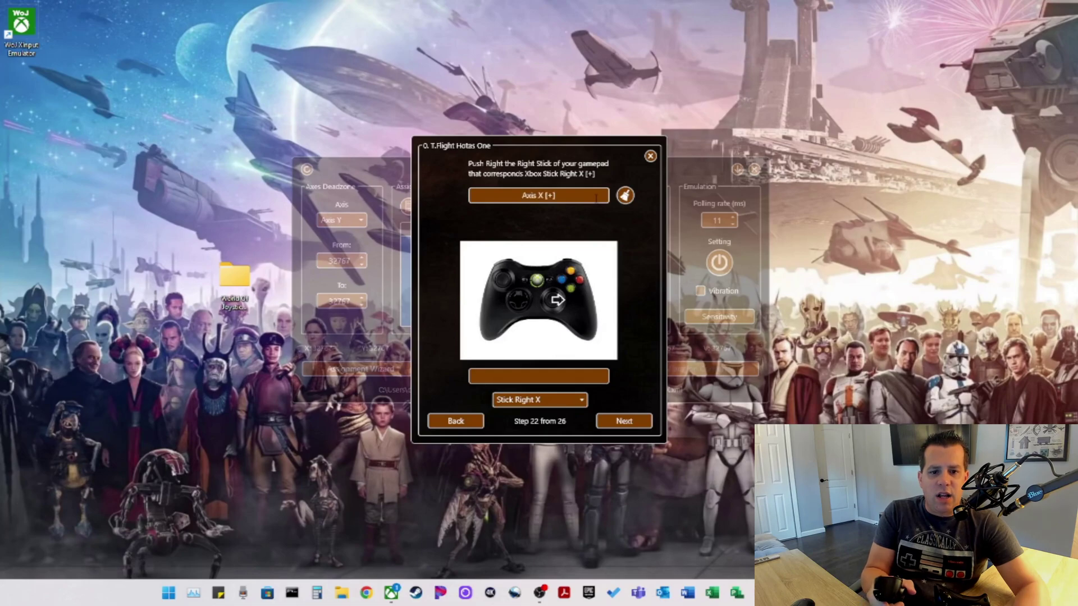
pyautogui.click(612, 421)
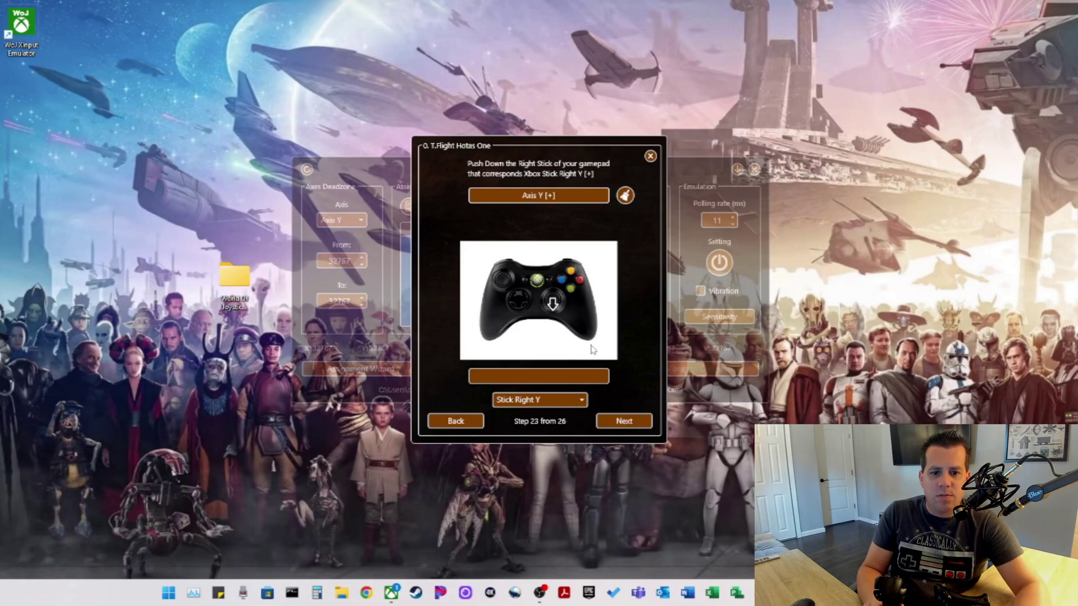
pyautogui.click(621, 427)
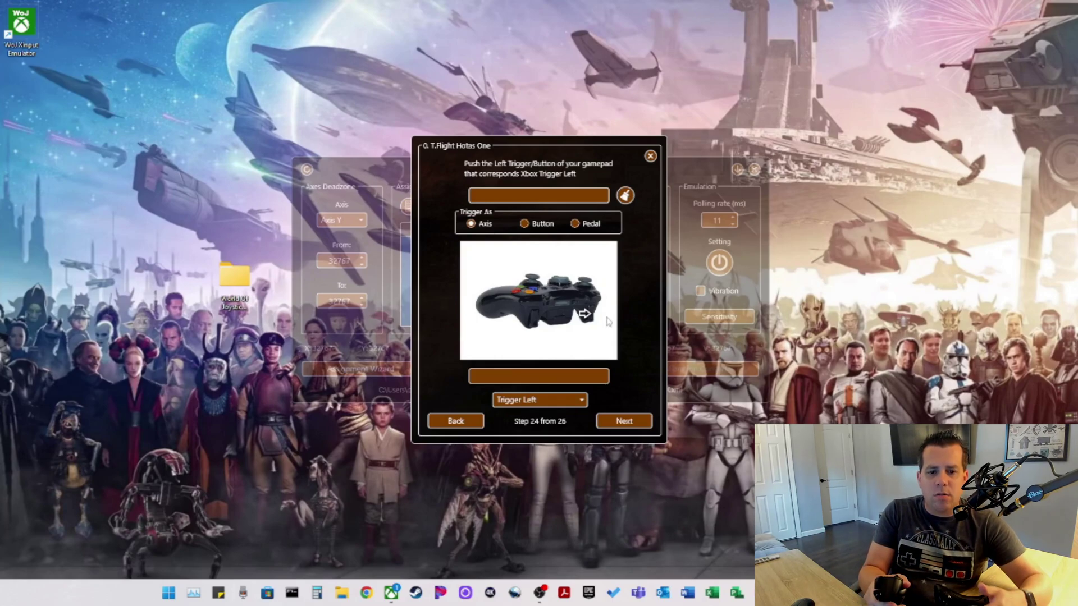
# - Map the triggers to Pedal Rz [-] and [+] and finish the wizard
pyautogui.click(575, 225)
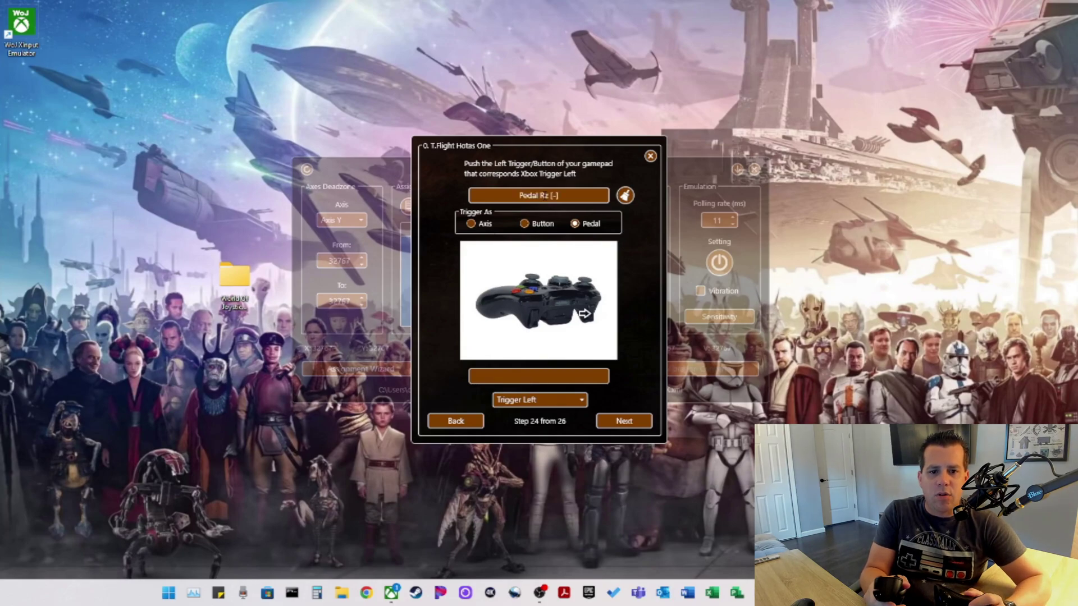
pyautogui.click(622, 421)
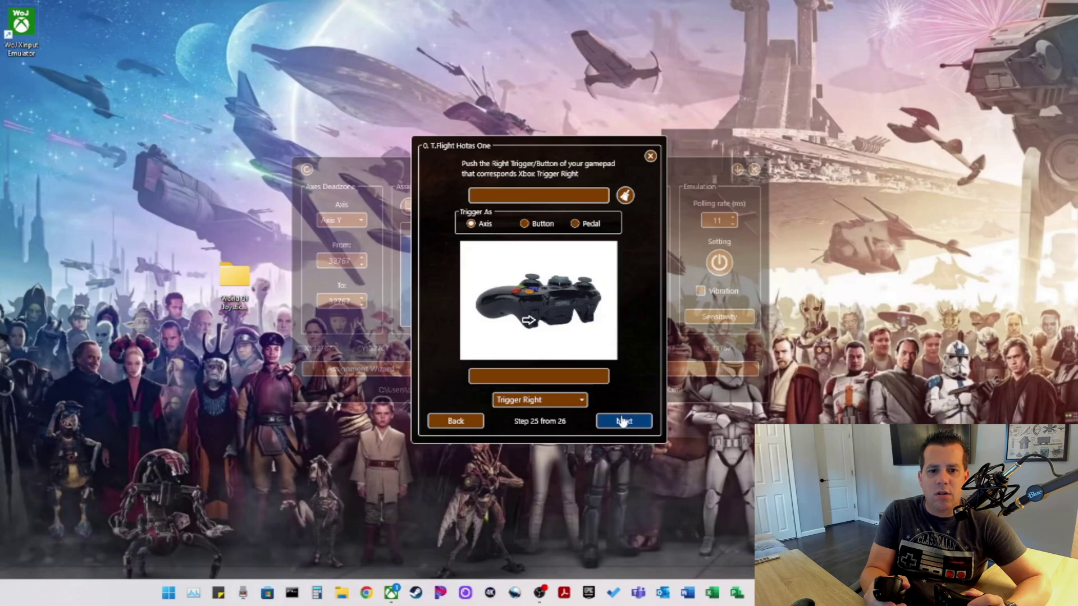
pyautogui.click(575, 224)
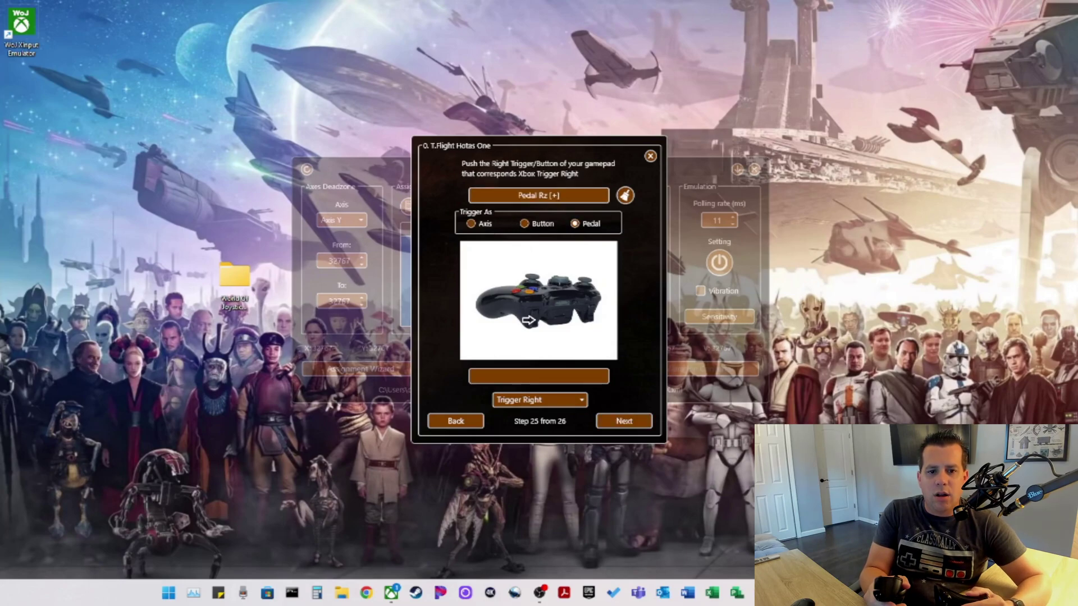
pyautogui.click(622, 421)
pyautogui.click(623, 422)
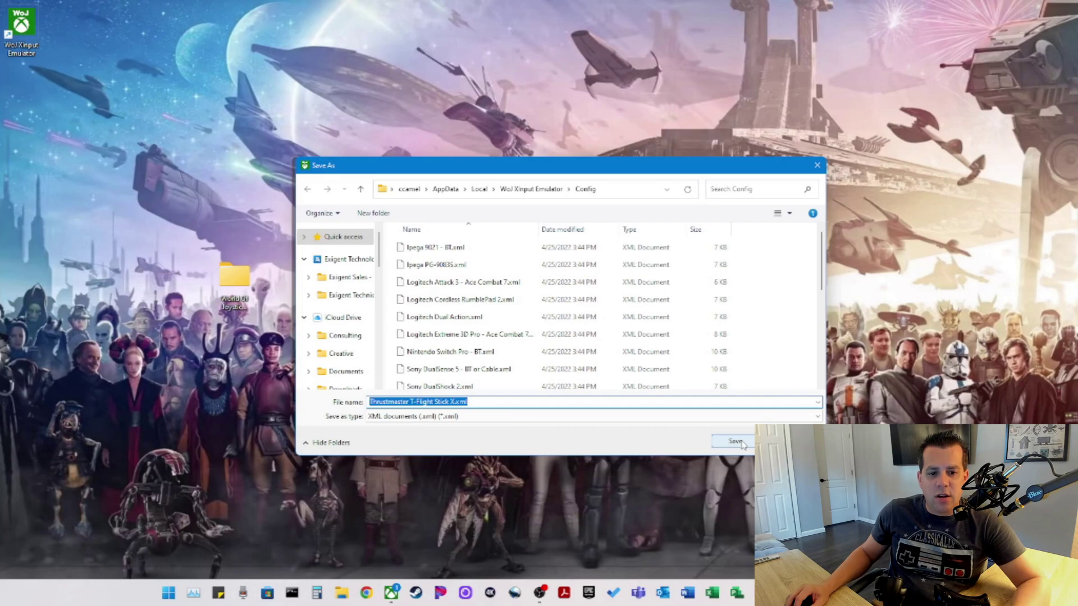
# - Save the profile as Thrustmaster T-Flight Stick X.xml, replacing the existing file, and start emulation
pyautogui.click(742, 444)
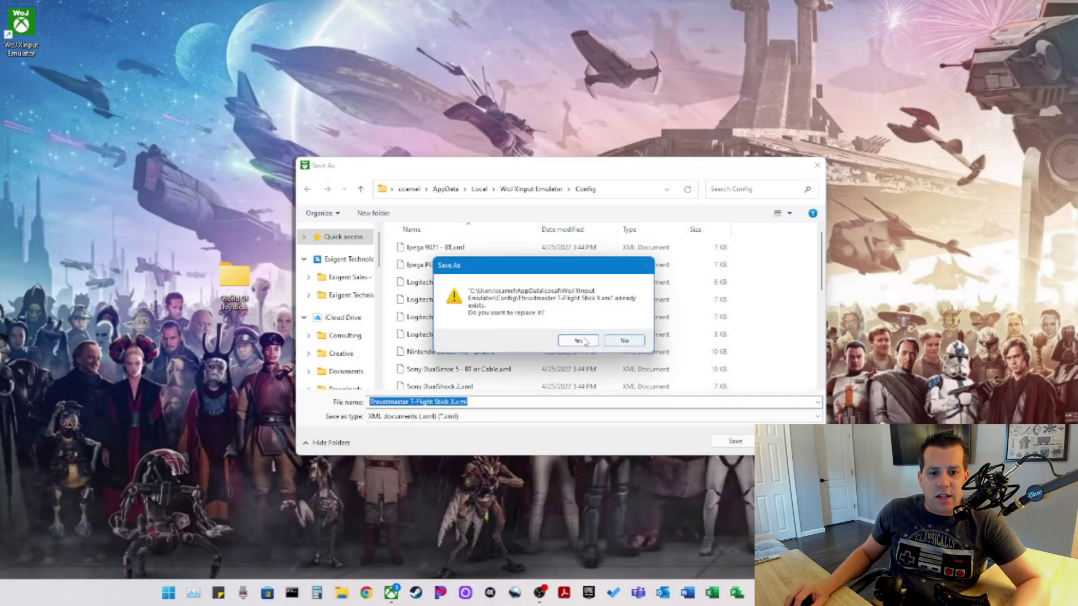
pyautogui.click(584, 342)
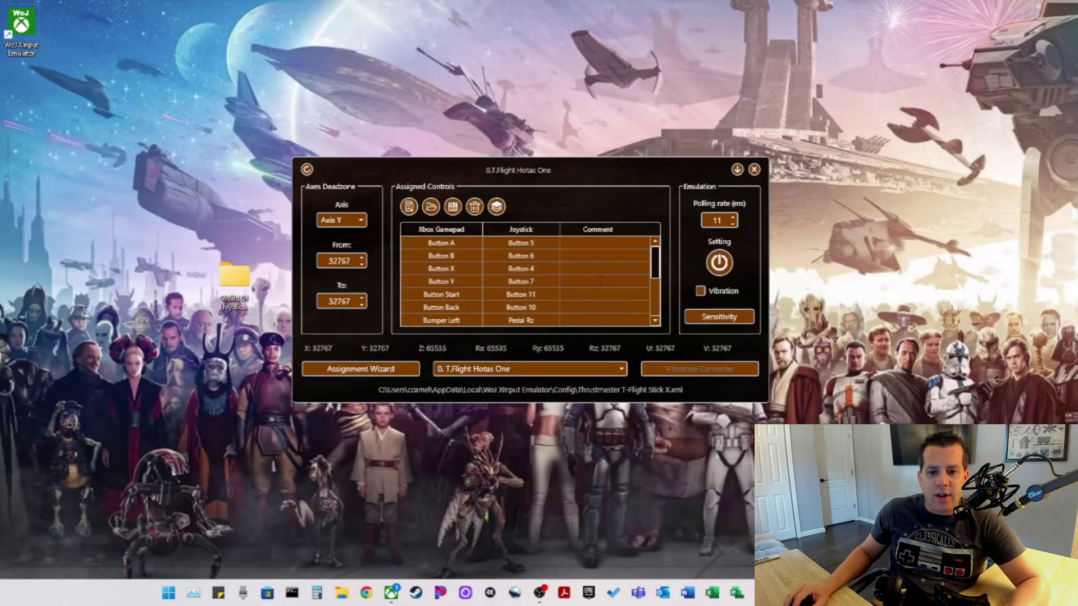
pyautogui.click(720, 265)
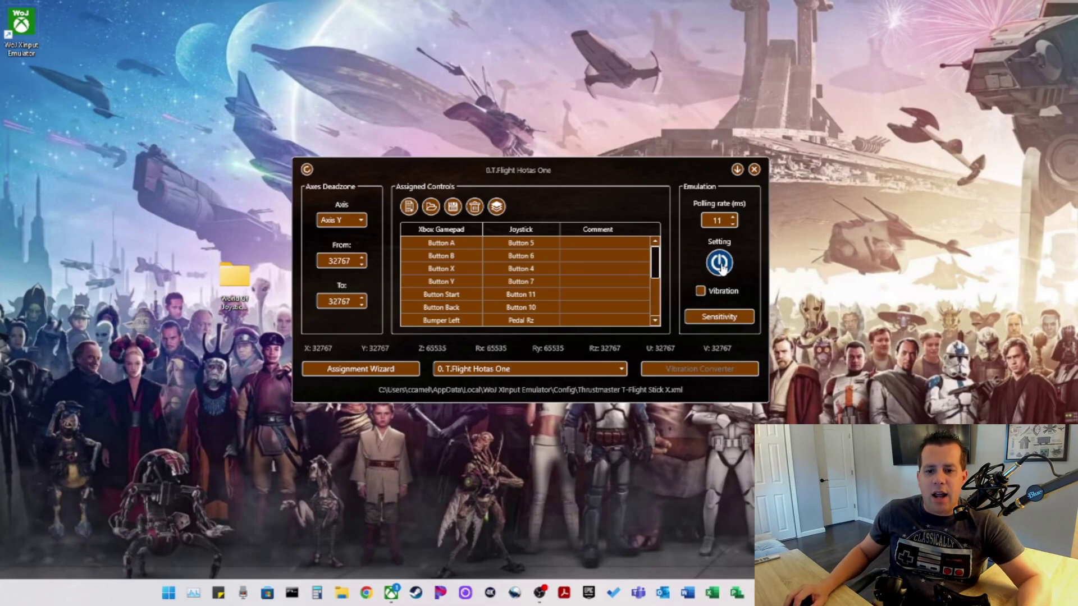
pyautogui.click(721, 267)
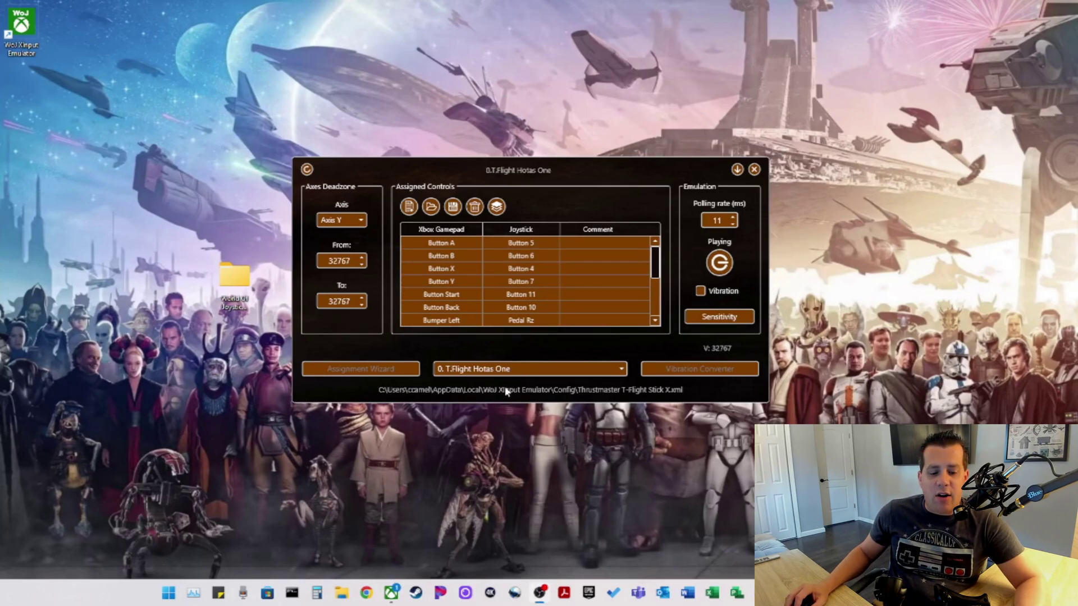
pyautogui.click(392, 595)
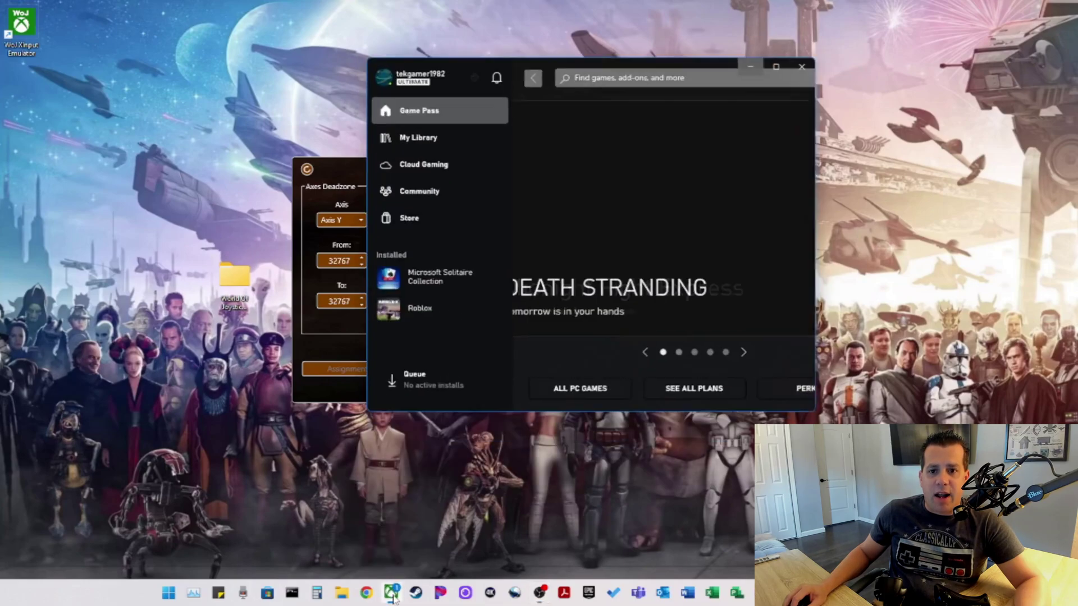
# - Maximize the Xbox app window and go to its Cloud Gaming page
pyautogui.click(777, 65)
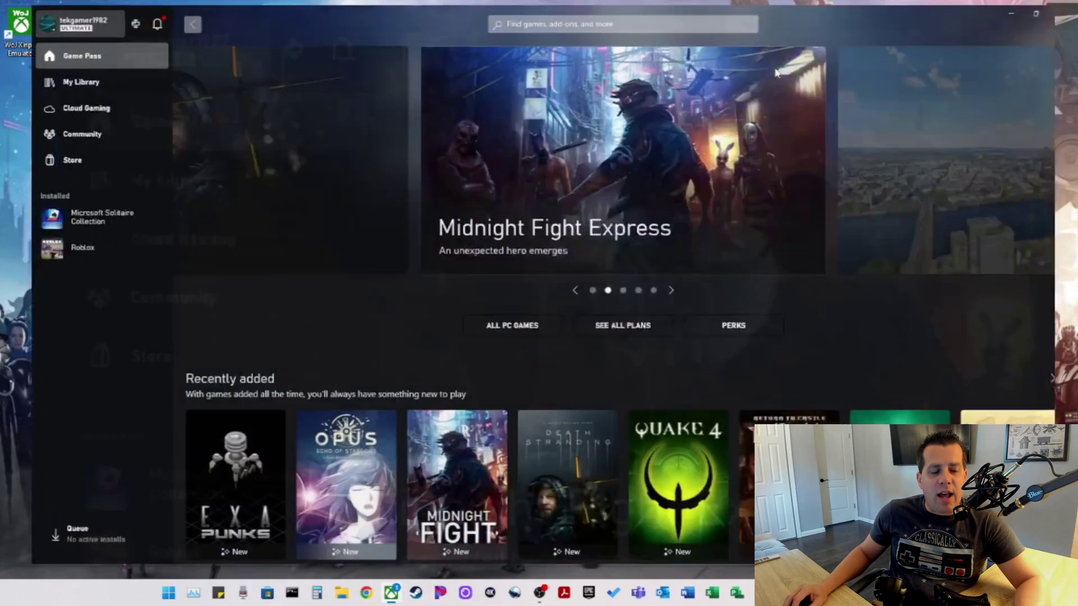
pyautogui.click(70, 111)
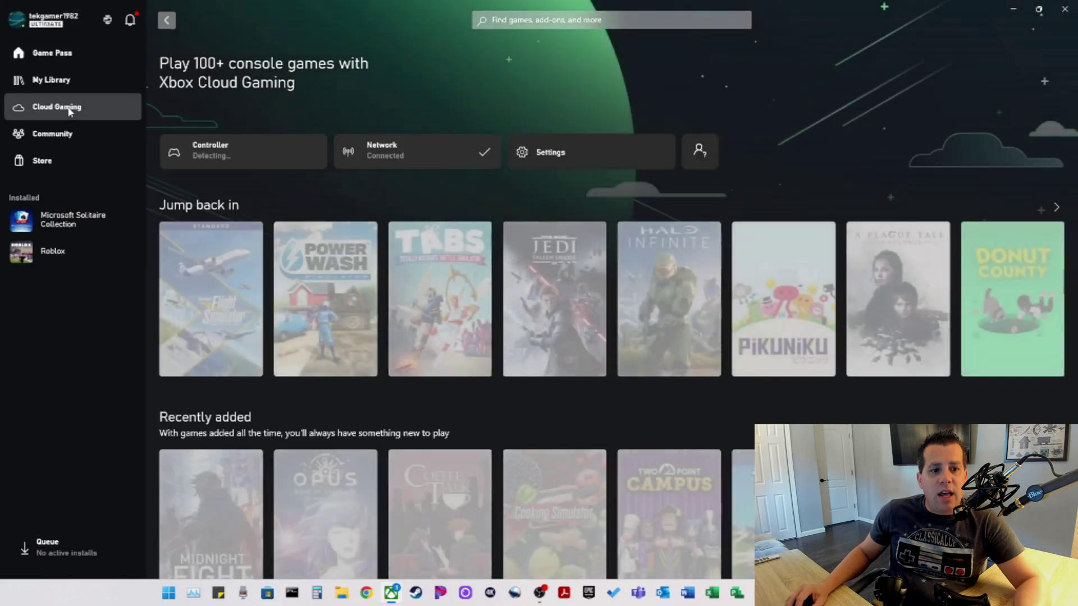